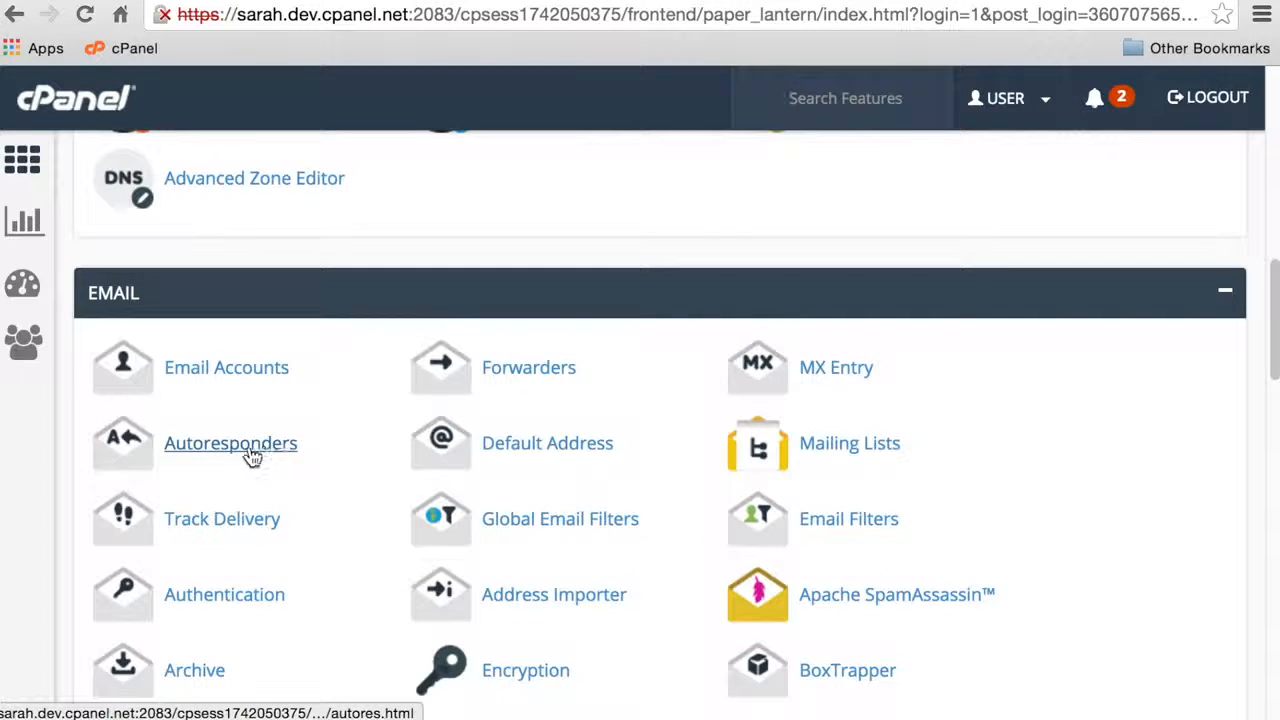
# Step: Open the Autoresponders page from the Email section and keep All Domains as the managed domain selection
pyautogui.click(251, 455)
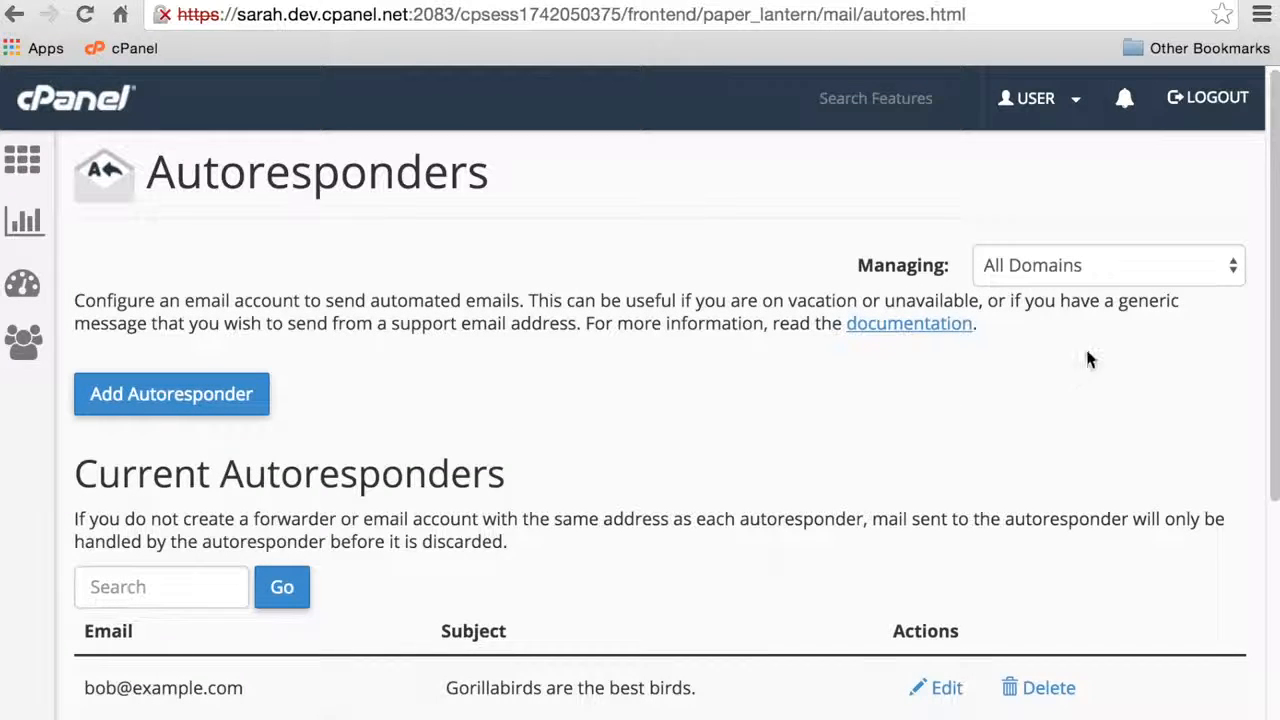
pyautogui.click(1128, 265)
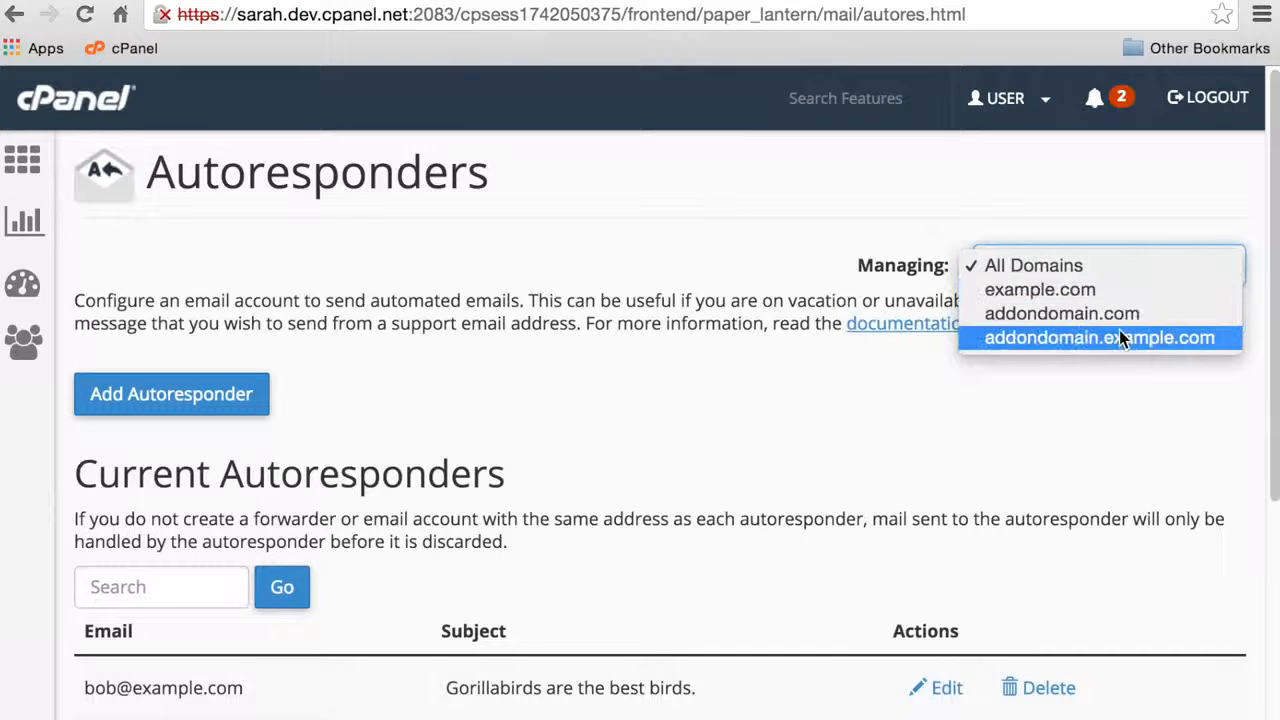
pyautogui.click(1099, 265)
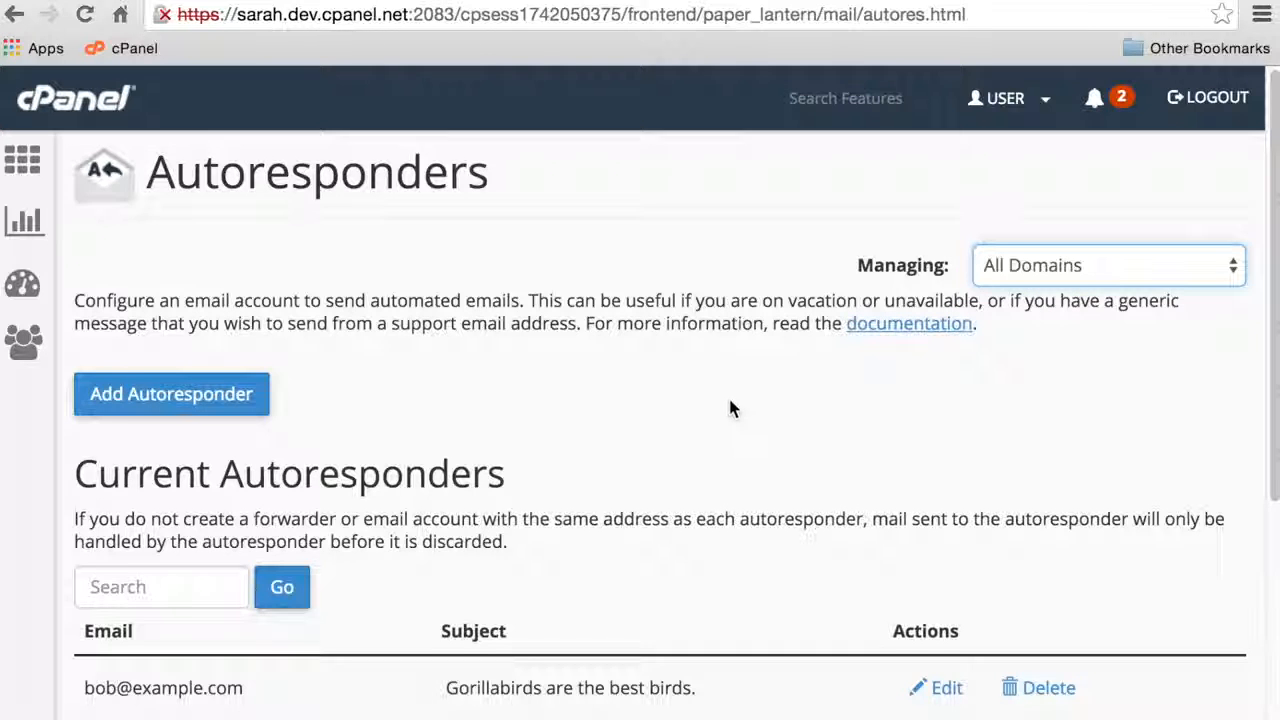
# Step: Start adding a new autoresponder and keep utf-8 as its character set after browsing the available sets
pyautogui.scroll(-3, 729, 396)
pyautogui.scroll(-1, 733, 402)
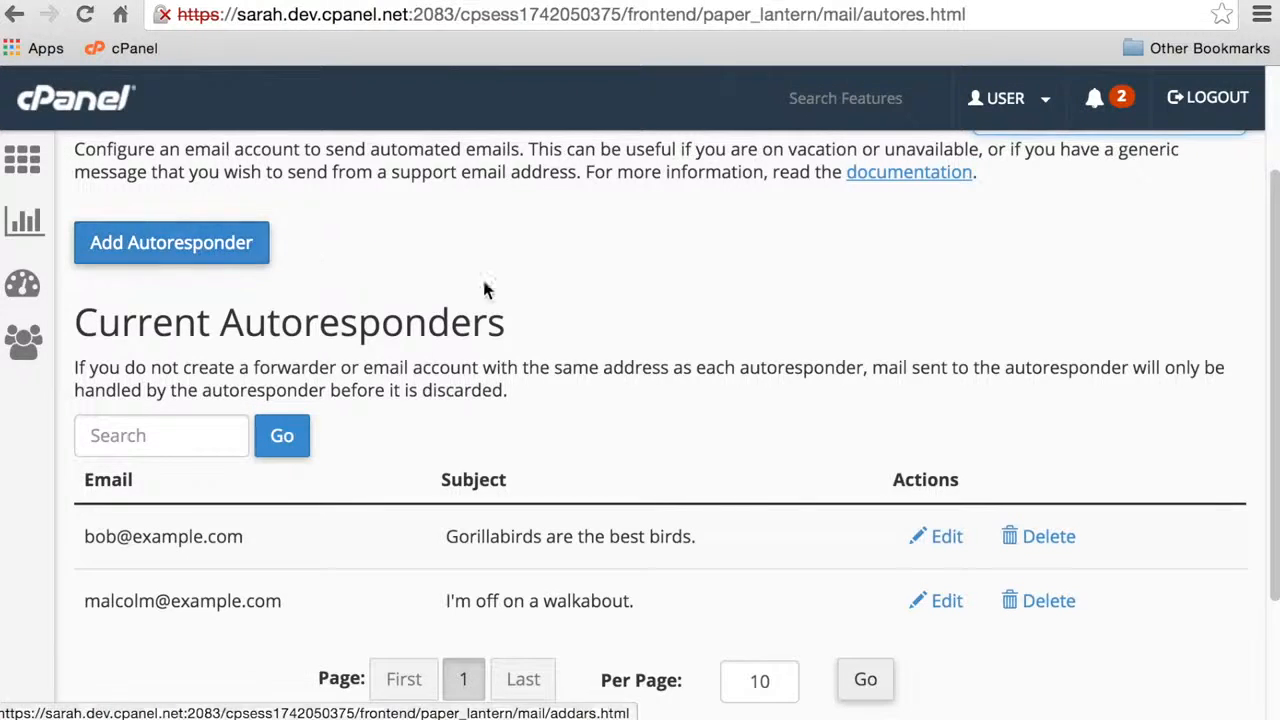
pyautogui.click(946, 540)
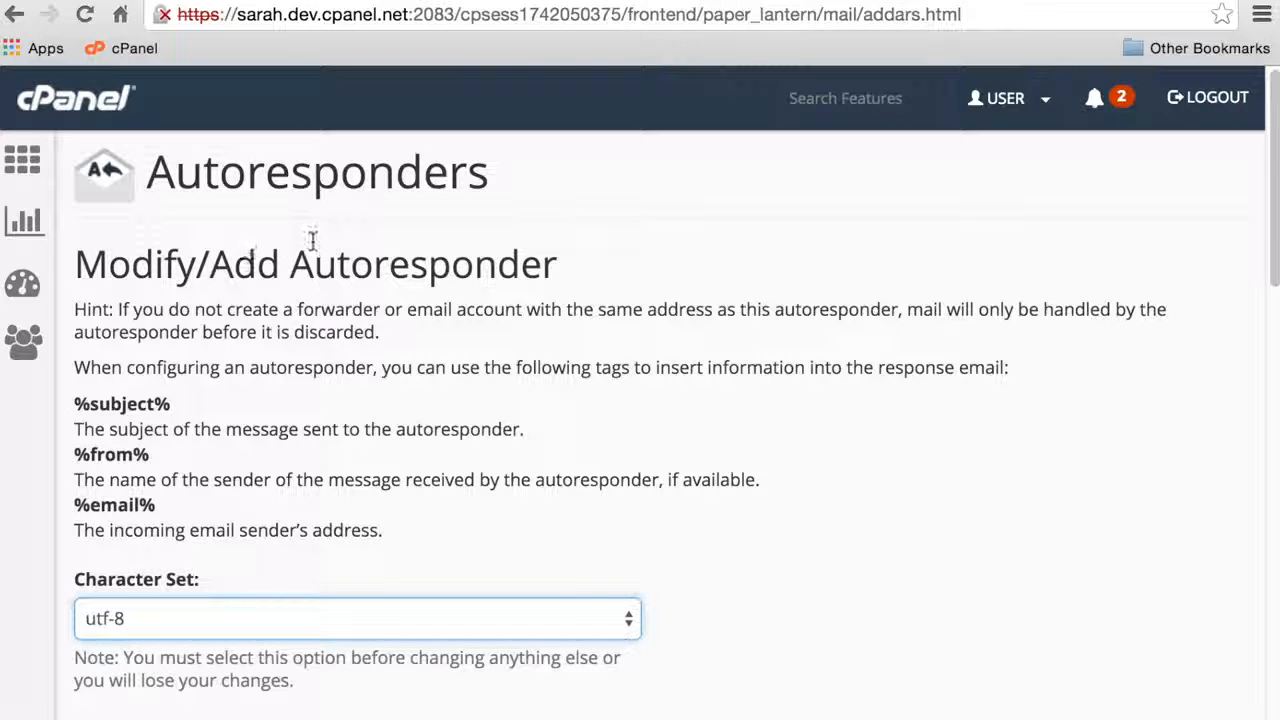
pyautogui.scroll(-3, 568, 400)
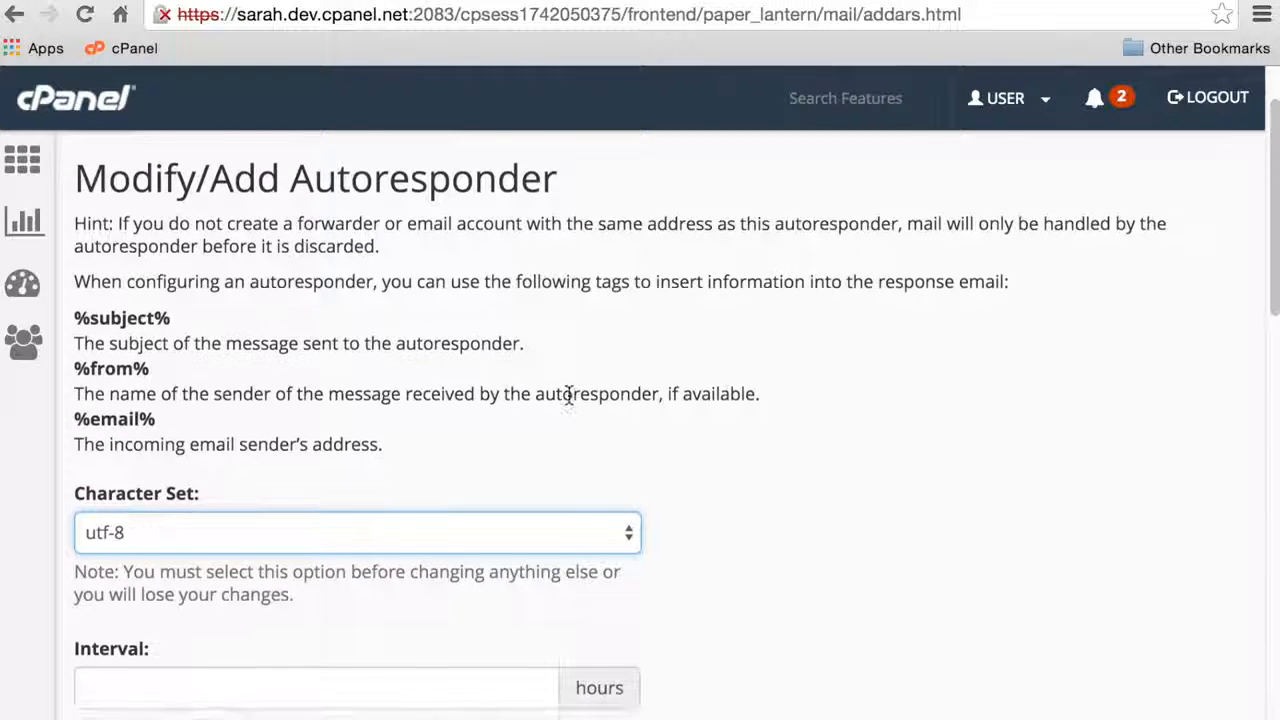
pyautogui.click(525, 473)
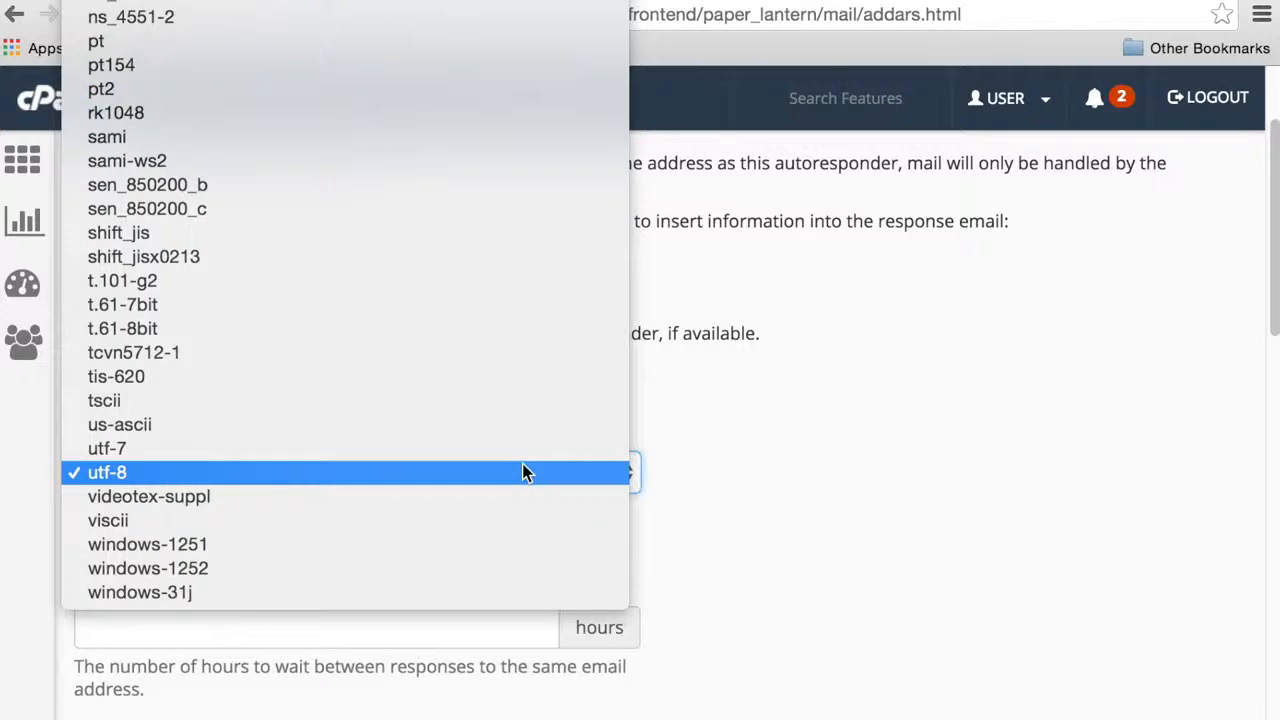
pyautogui.scroll(5, 522, 463)
pyautogui.scroll(10, 522, 463)
pyautogui.scroll(-7, 522, 463)
pyautogui.scroll(-10, 522, 463)
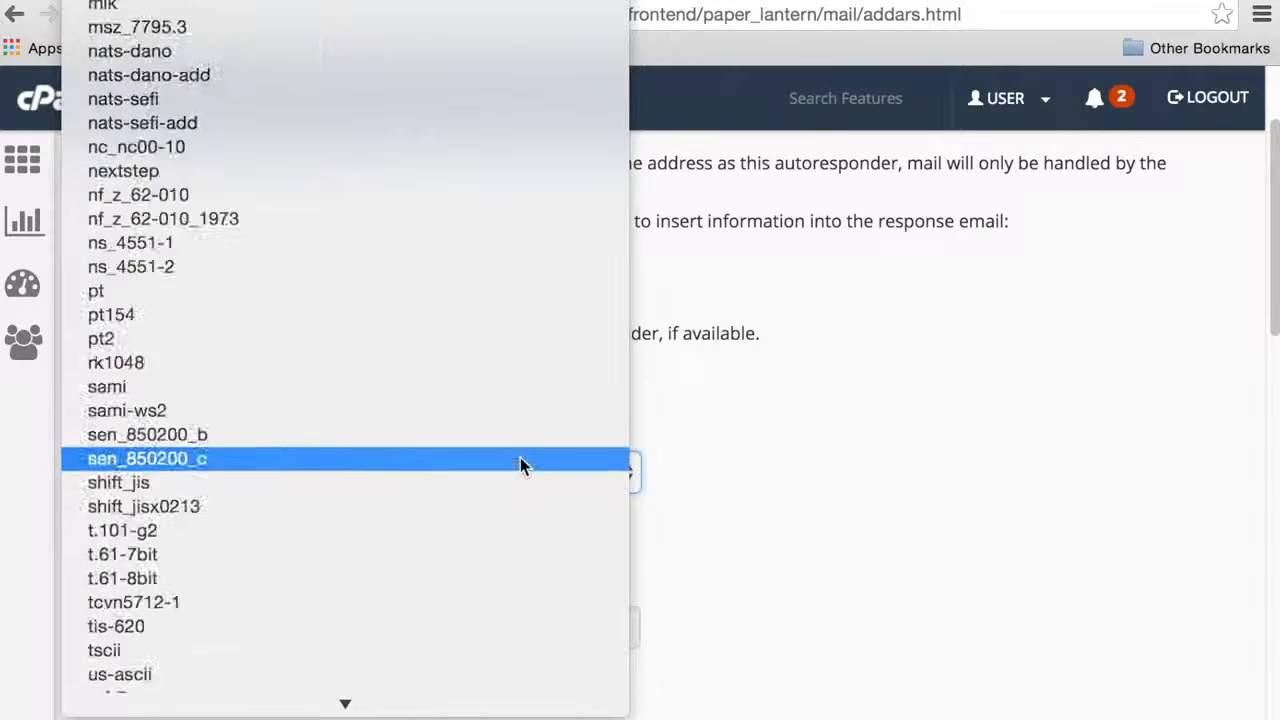
pyautogui.click(447, 579)
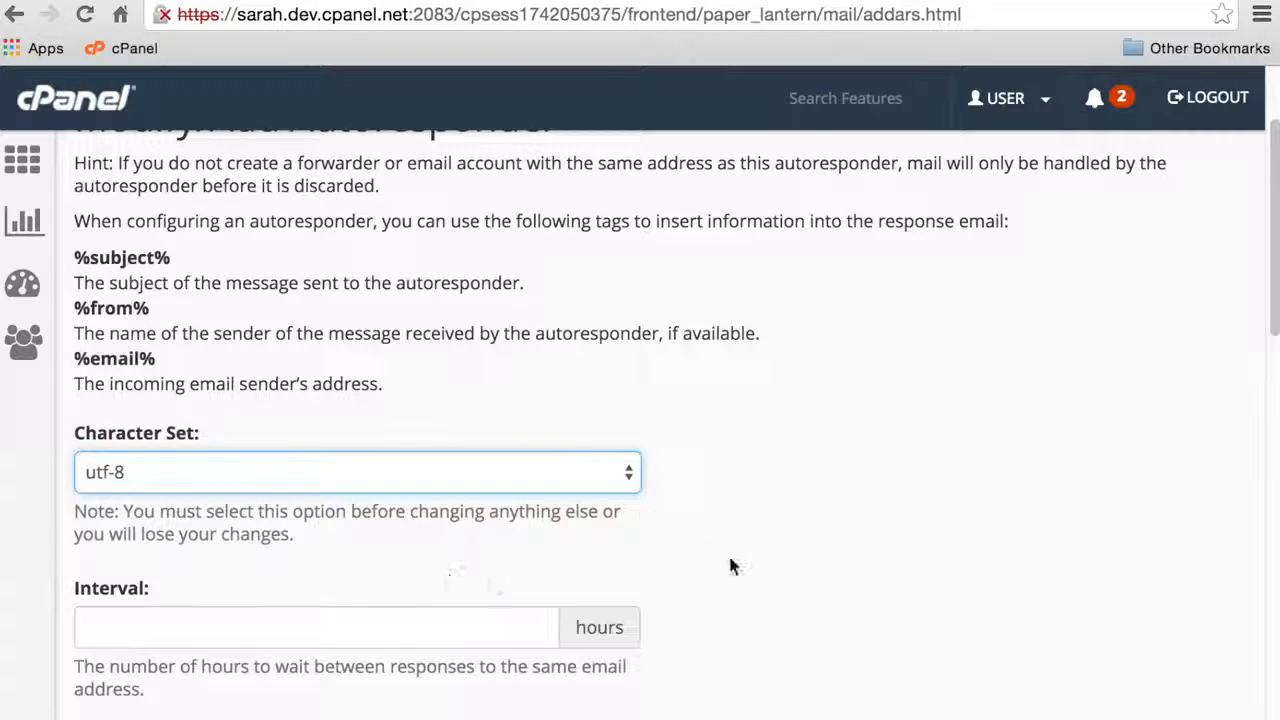
# Step: Set the interval between responses to the same email address to 24 hours
pyautogui.click(488, 629)
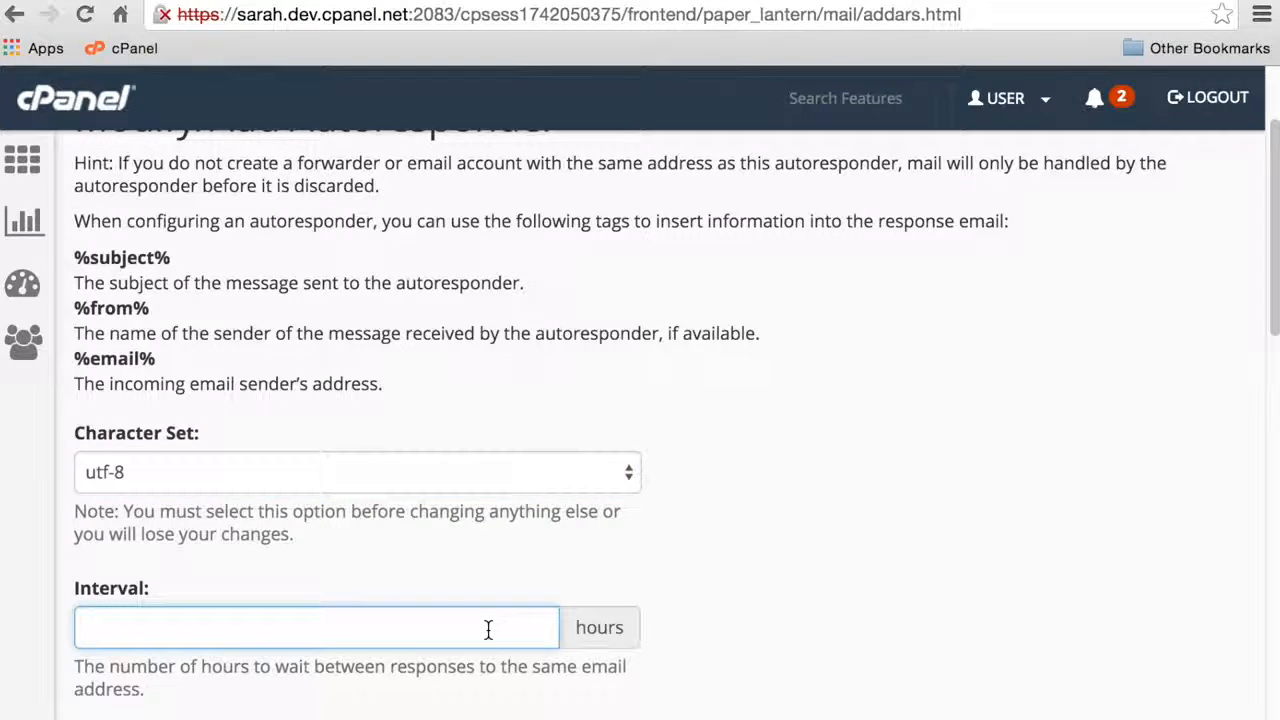
pyautogui.scroll(-4, 487, 629)
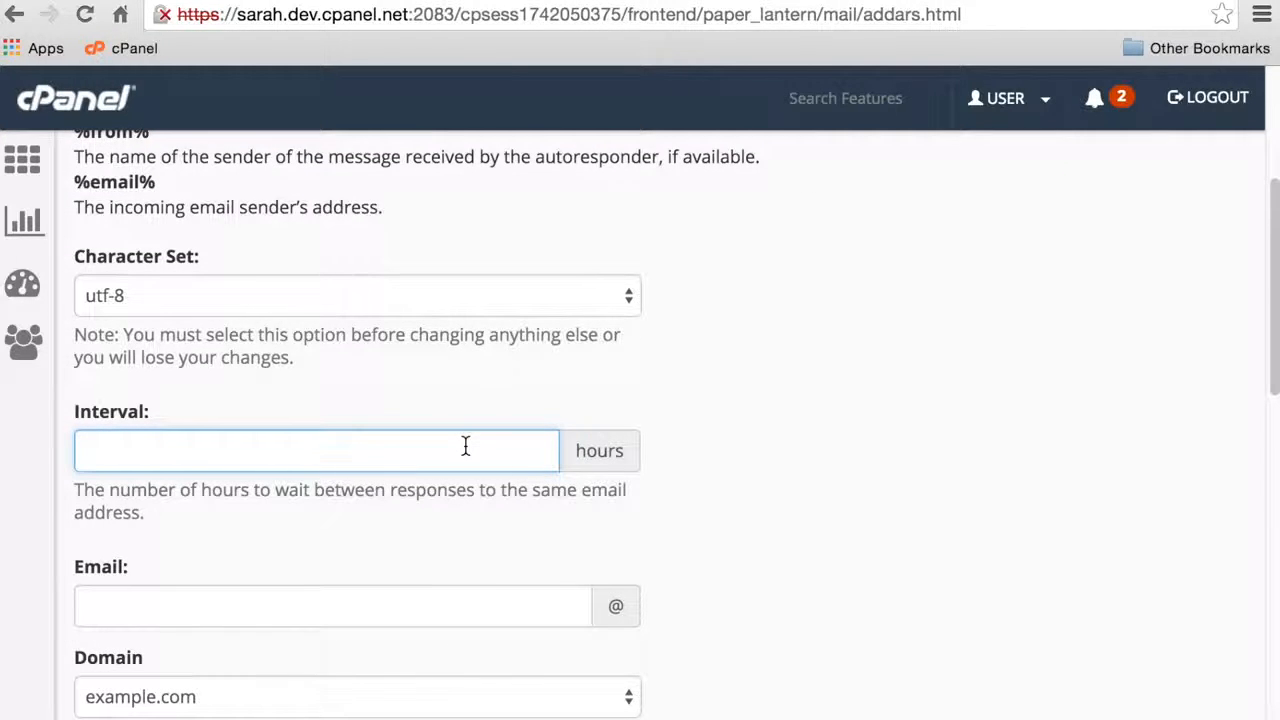
pyautogui.write('24')
# Step: Enter username as the autoresponder's email account and keep example.com as its domain
pyautogui.click(487, 603)
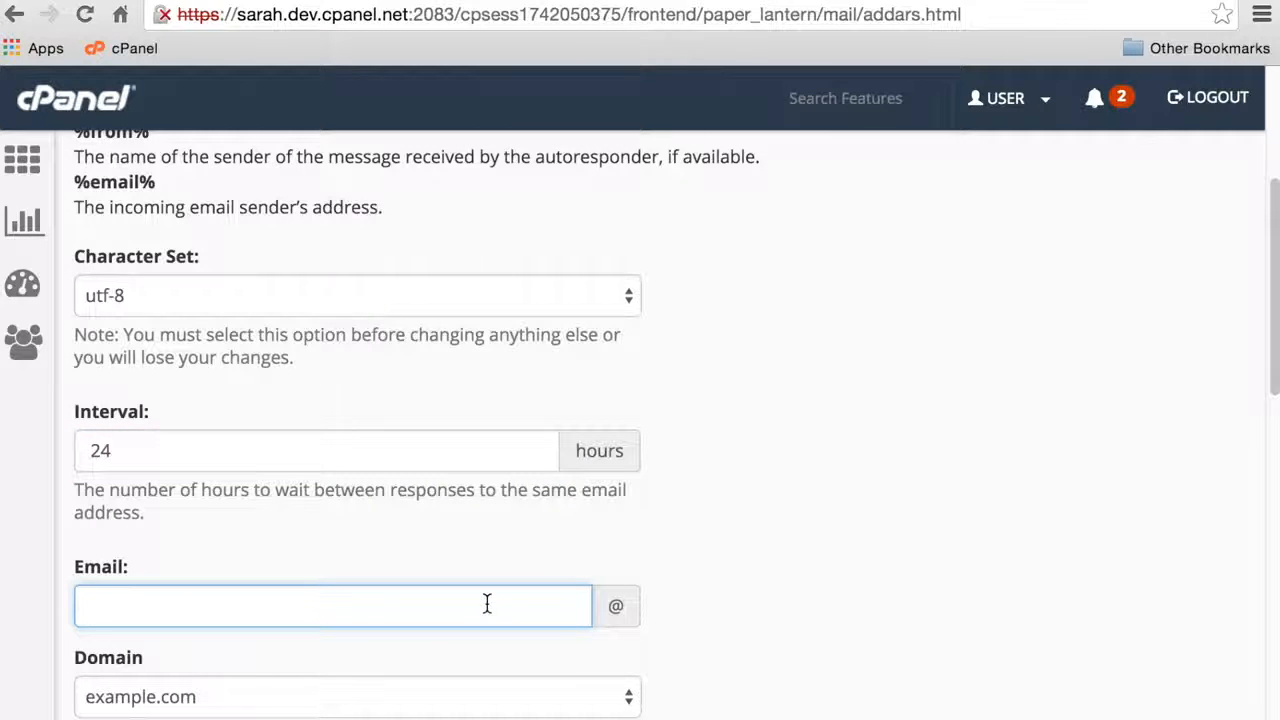
pyautogui.write('username')
pyautogui.scroll(-2, 488, 601)
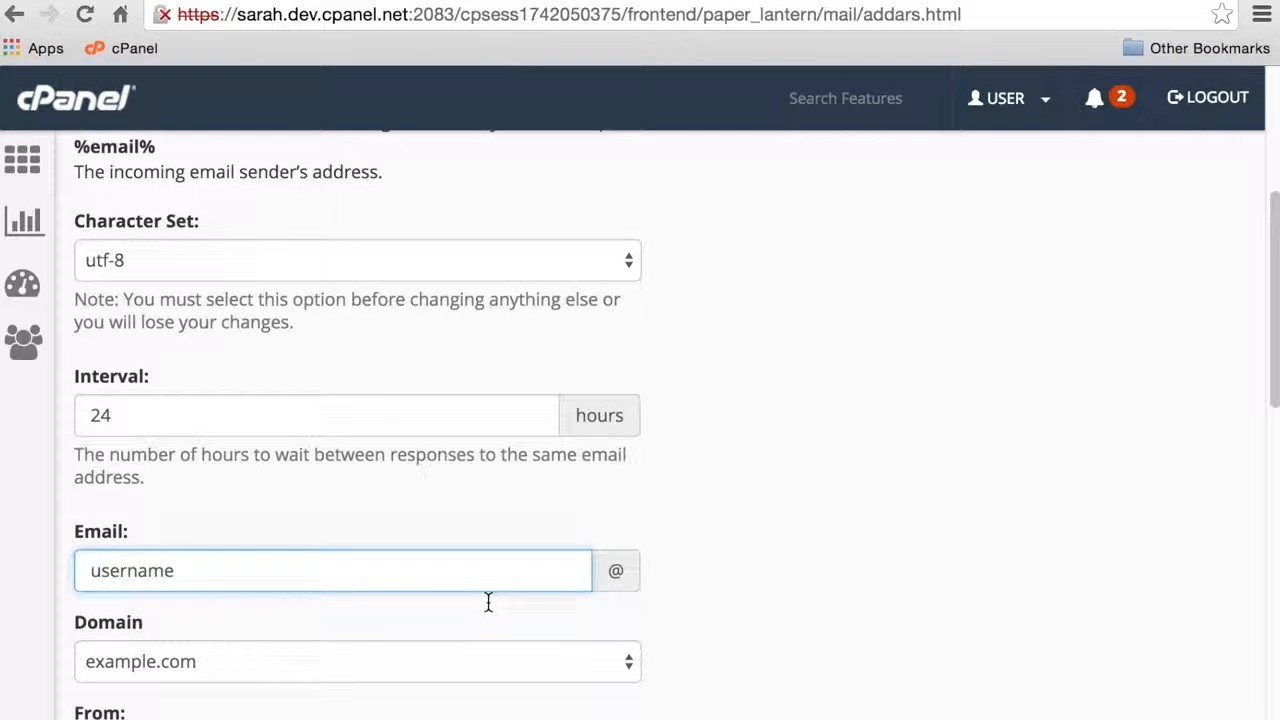
pyautogui.scroll(-4, 487, 601)
pyautogui.click(406, 478)
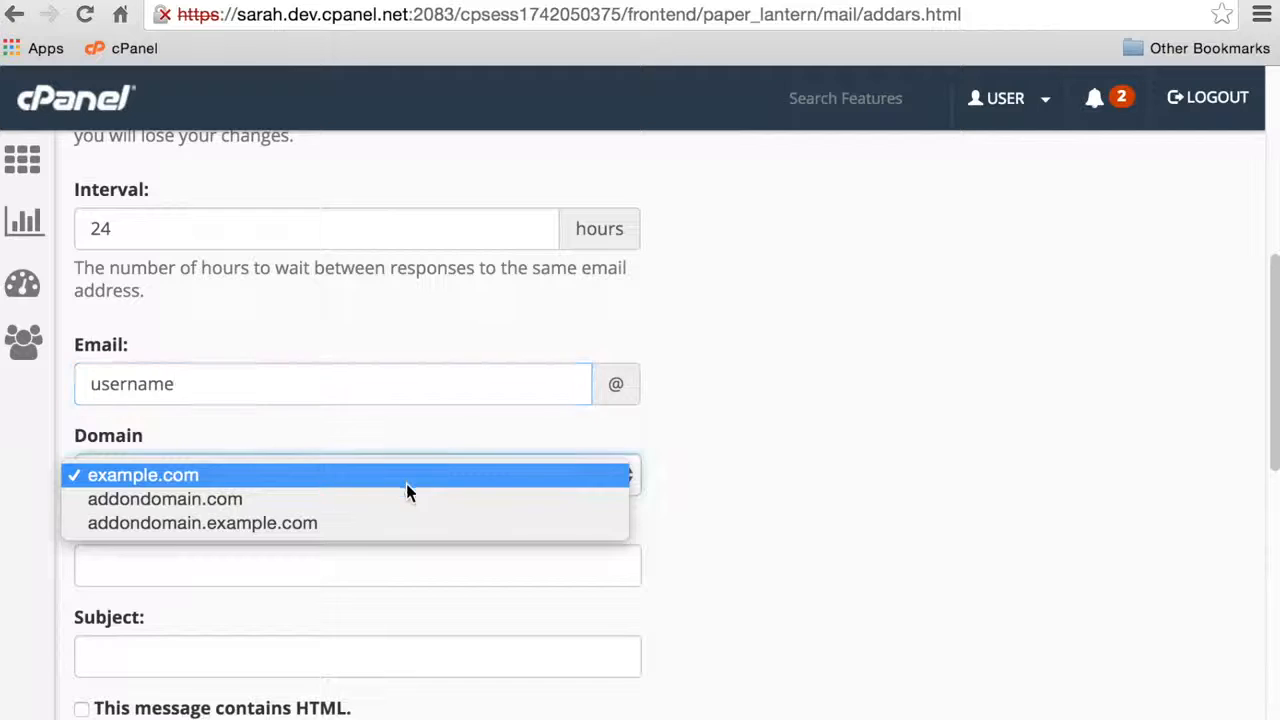
pyautogui.click(406, 478)
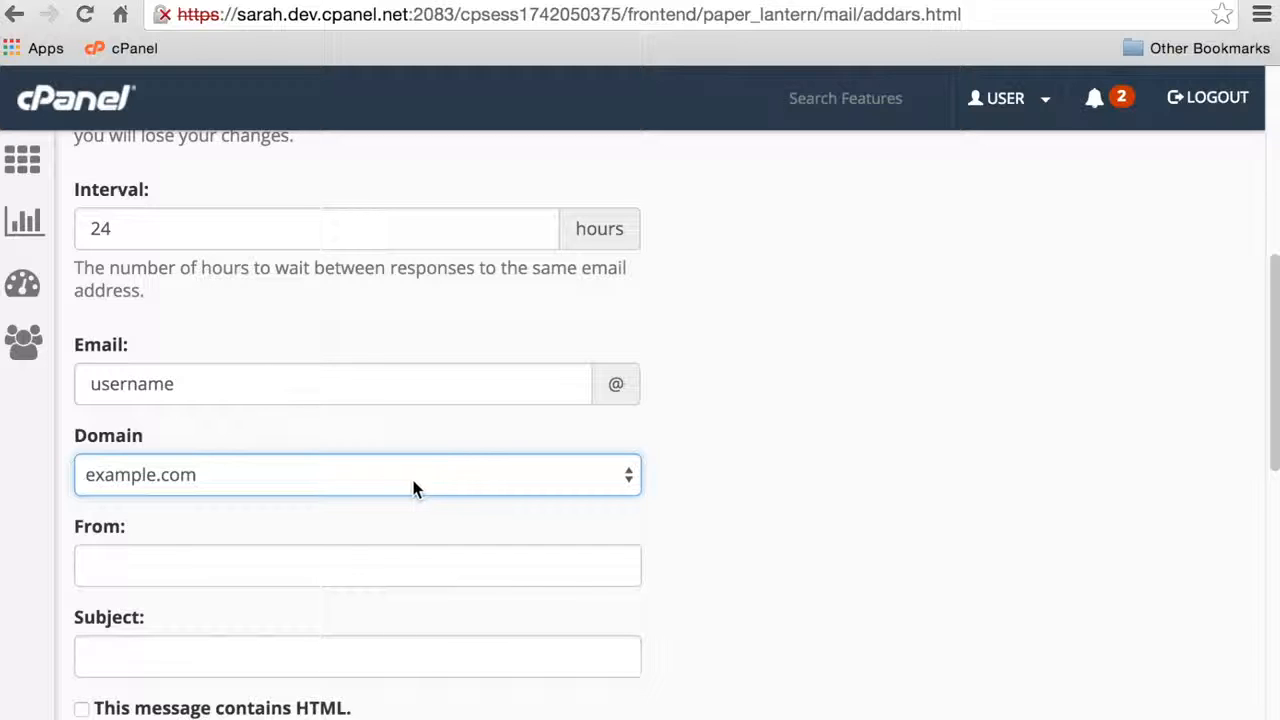
# Step: Set the sender name to "Automatic Response" and the subject to "Thank you for your interest in example.com!"
pyautogui.click(444, 560)
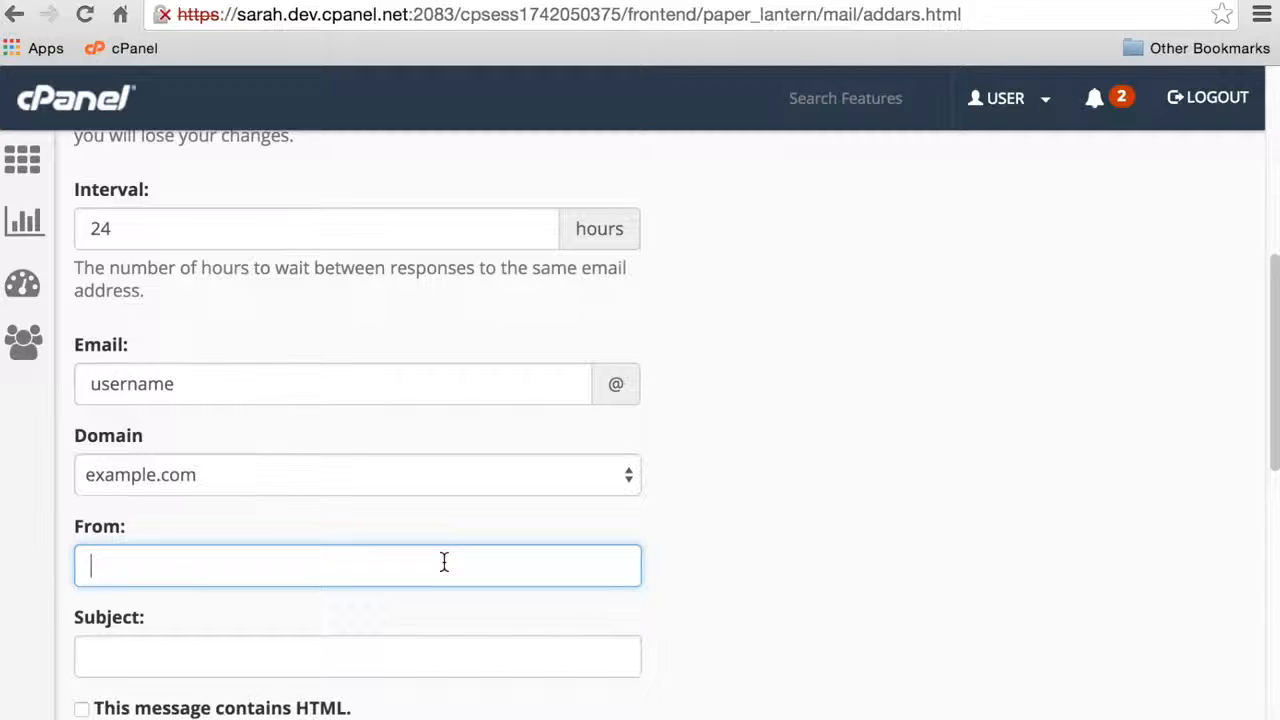
pyautogui.write('Automatic Response')
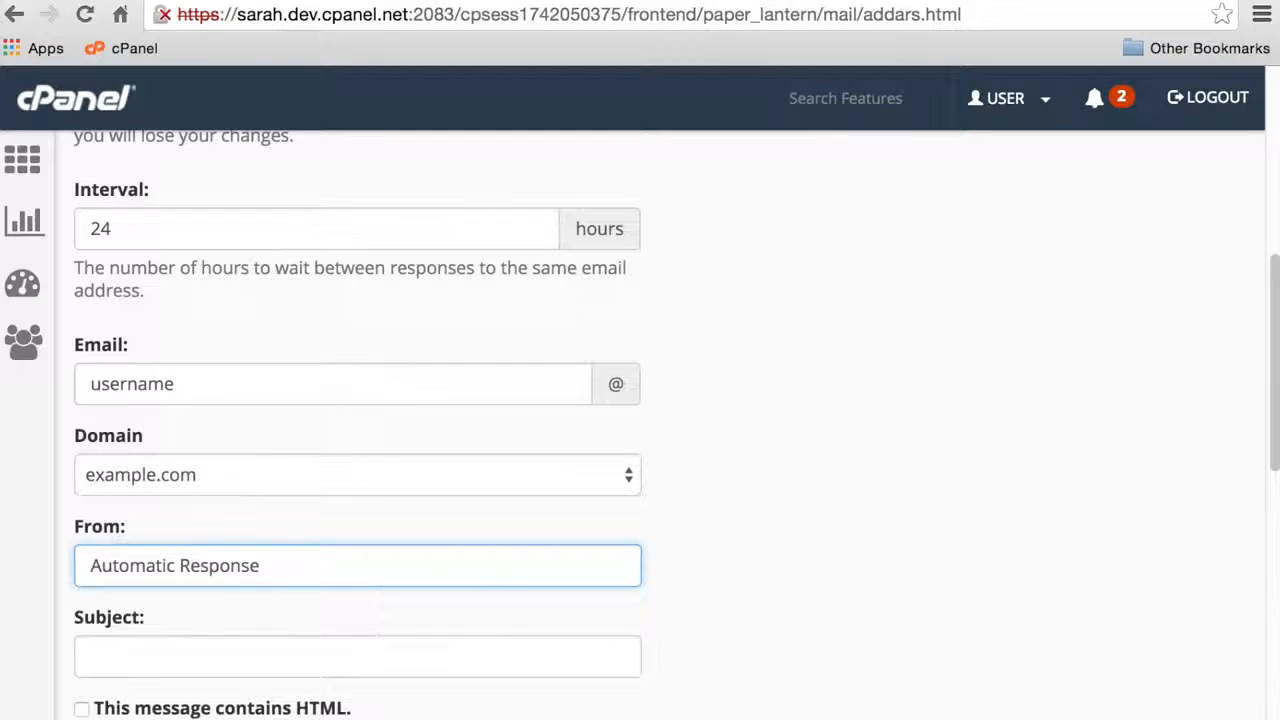
pyautogui.scroll(-3, 443, 571)
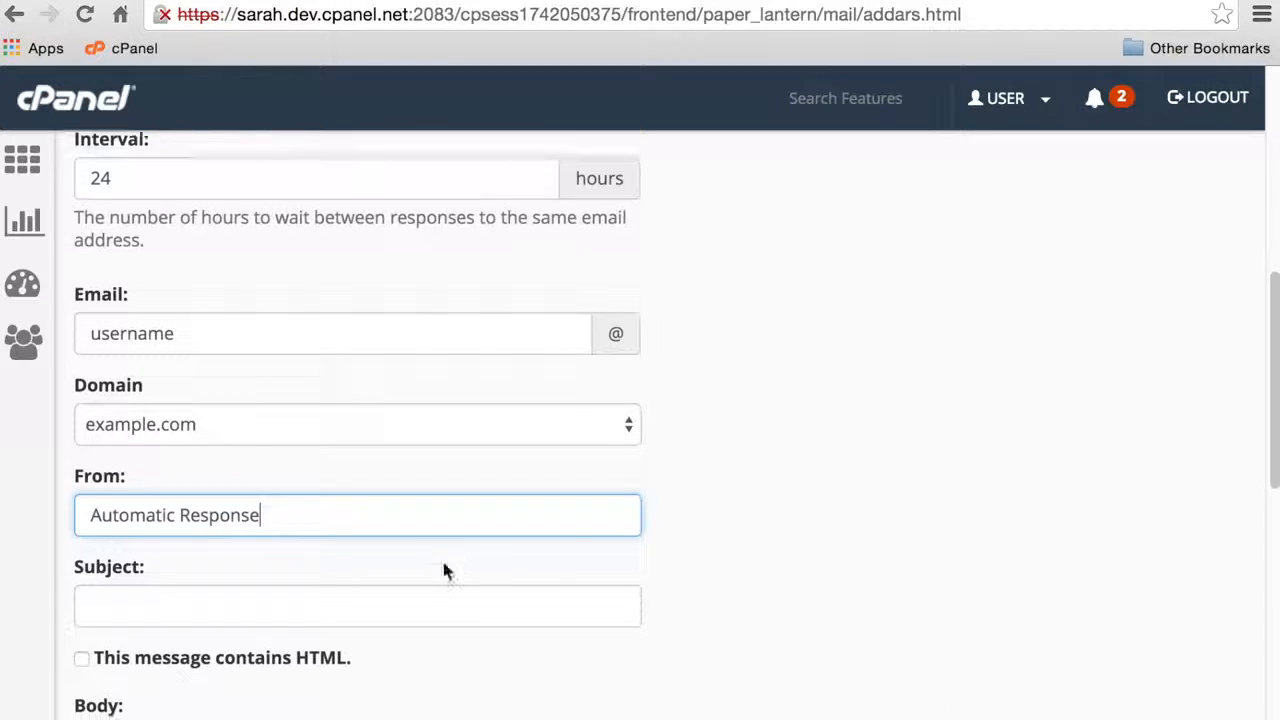
pyautogui.click(398, 497)
pyautogui.write('Thank you for your ')
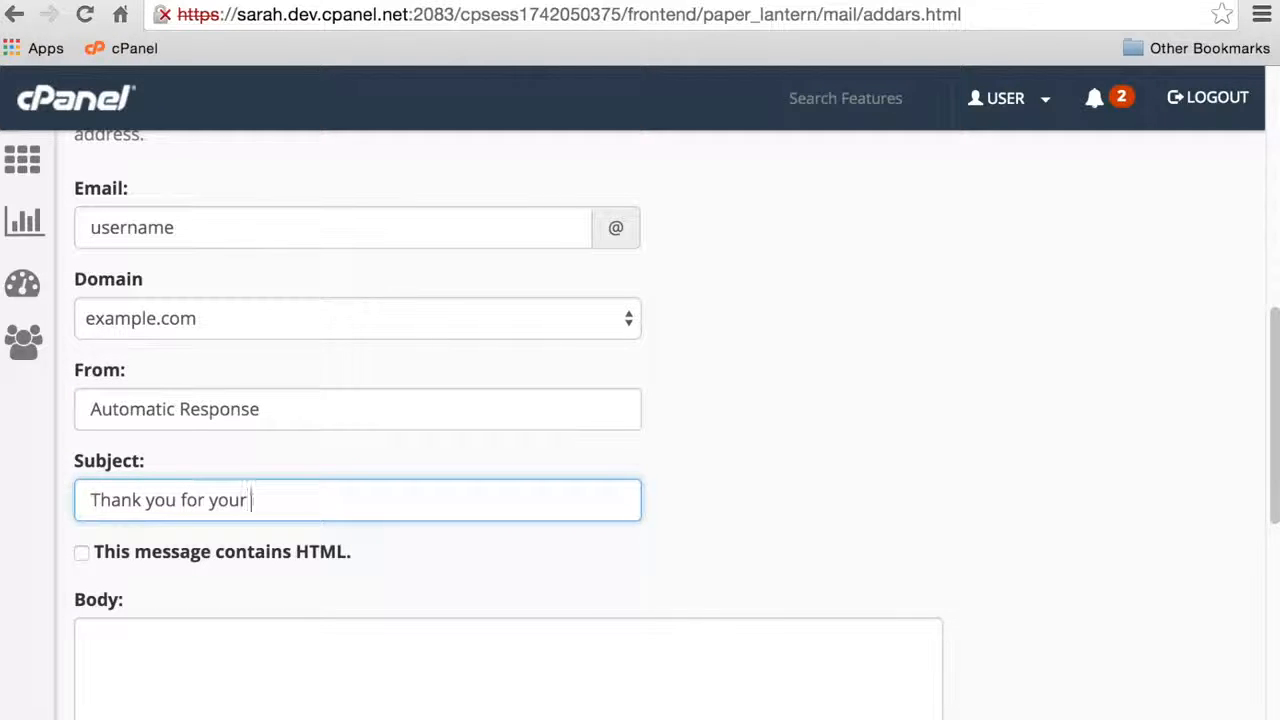
pyautogui.write('interest in example.com!')
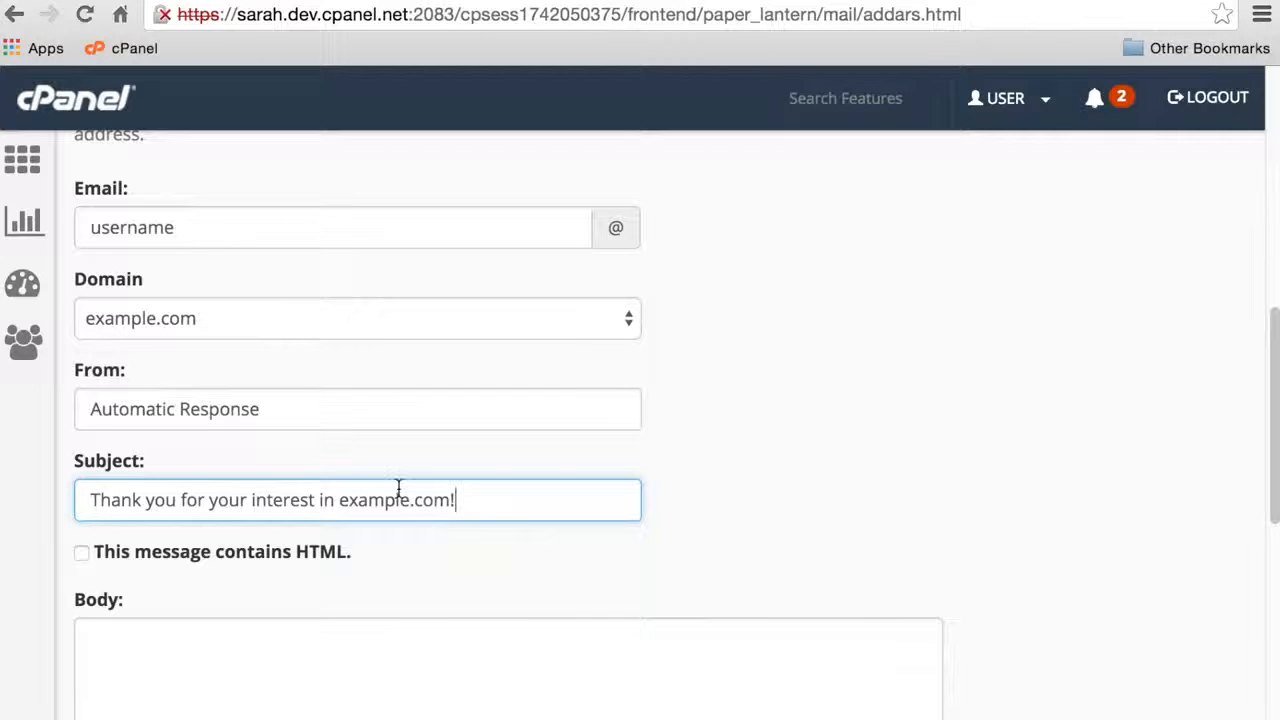
pyautogui.scroll(-1, 397, 497)
pyautogui.scroll(-3, 397, 500)
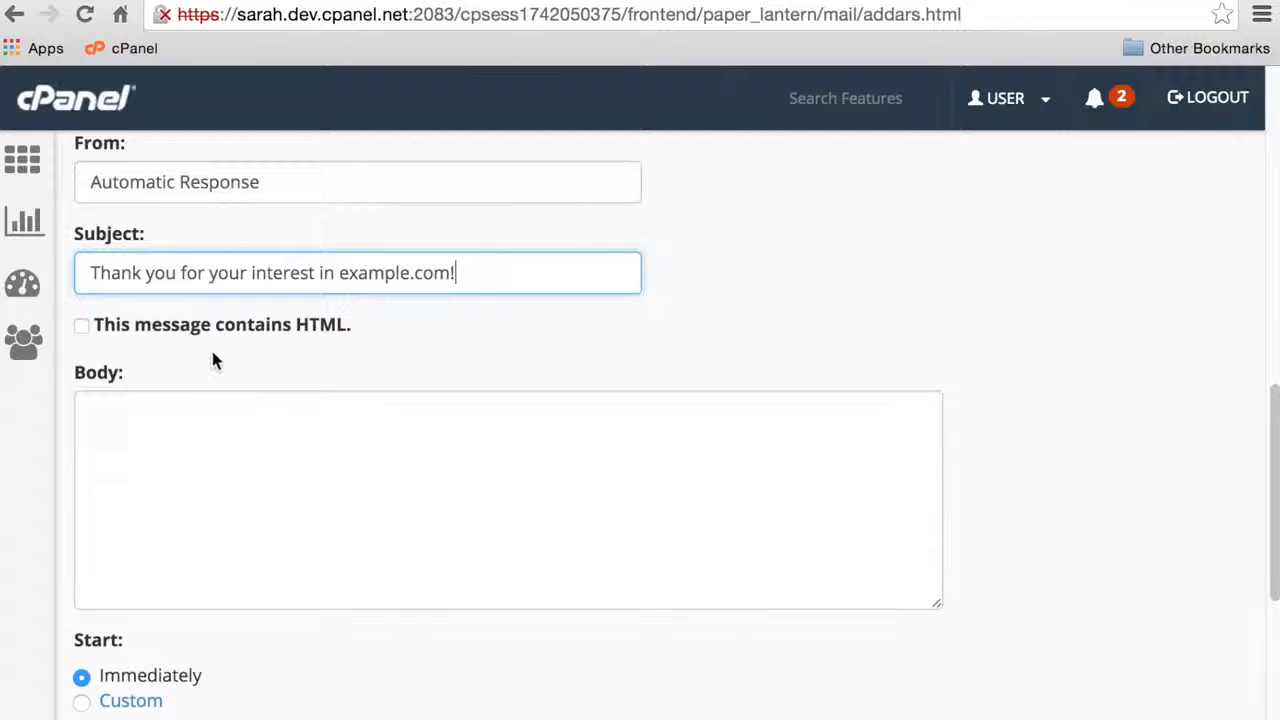
pyautogui.click(82, 328)
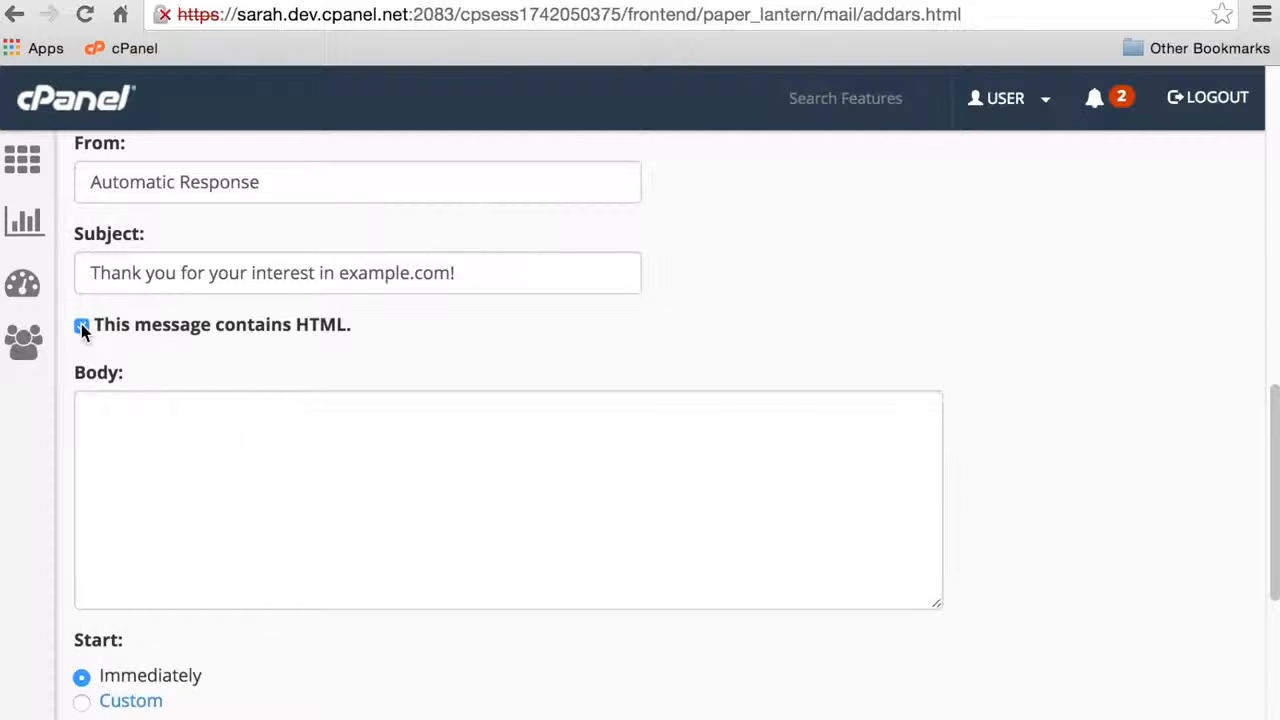
pyautogui.click(82, 328)
# Step: Begin the message body with "Hello %from%." and, on the following line, "Thank you for your email %subject%.", plus a blank line
pyautogui.click(239, 443)
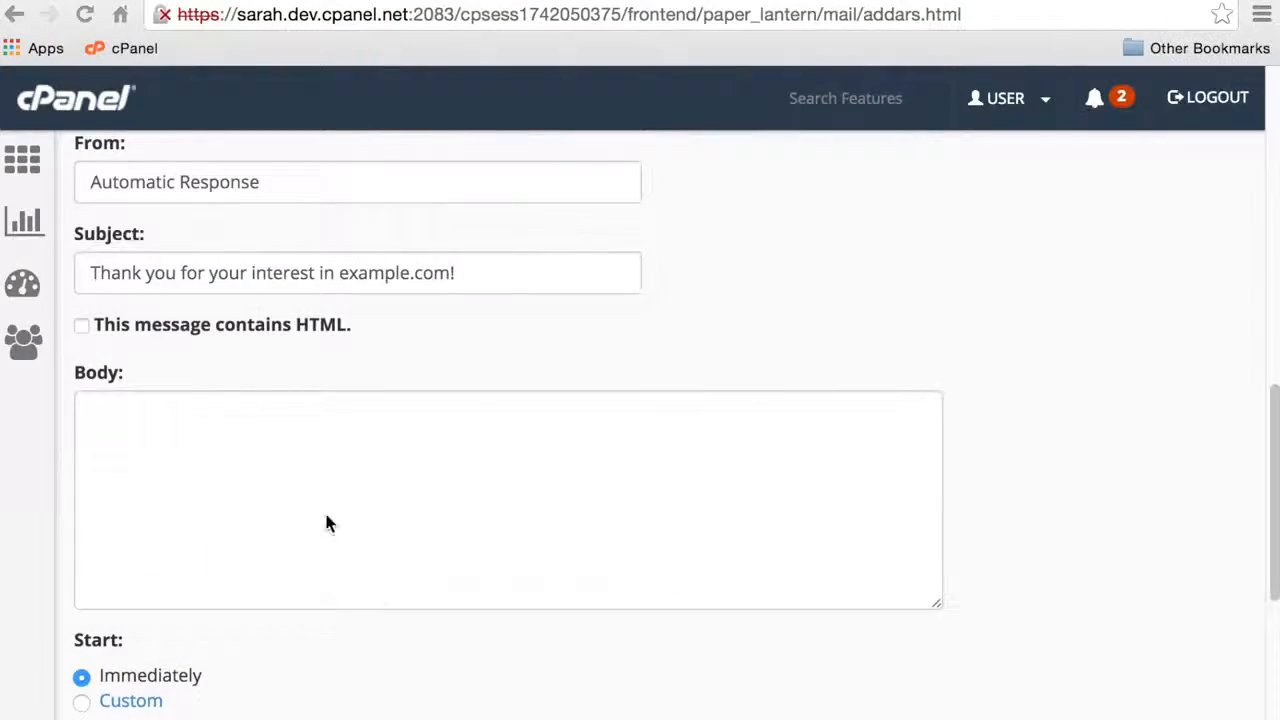
pyautogui.click(329, 505)
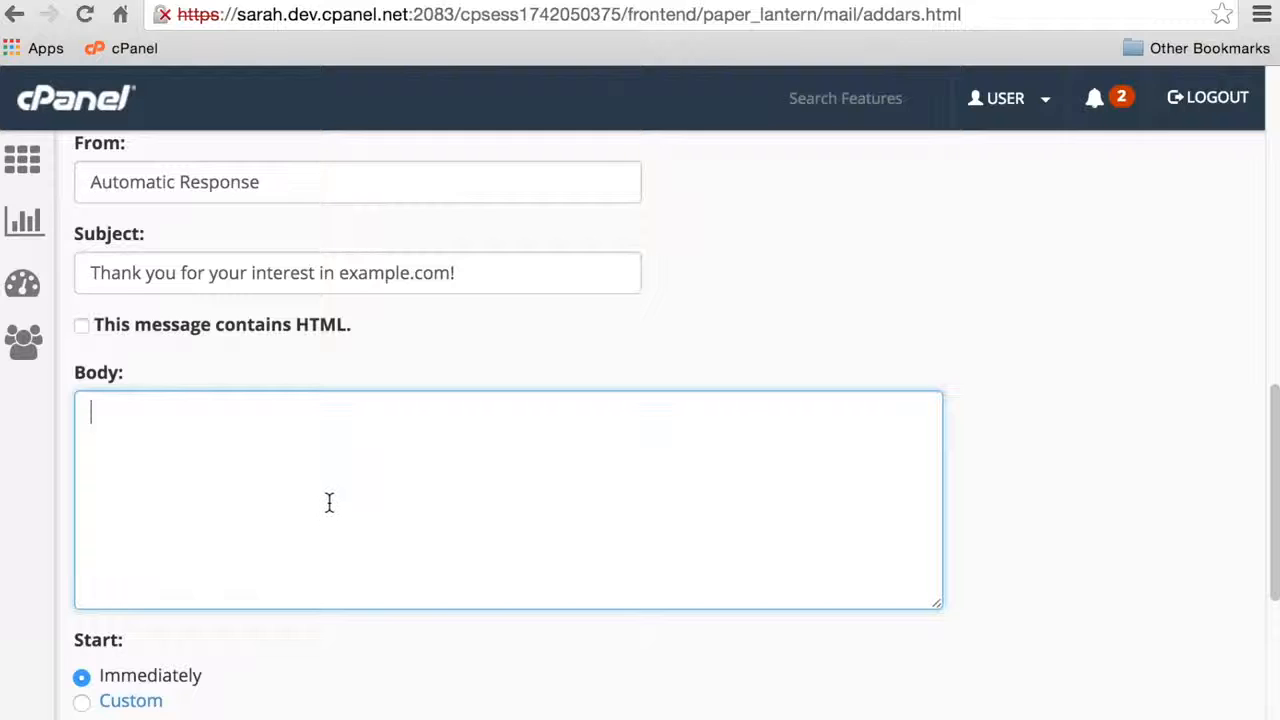
pyautogui.write('Hello %from%.')
pyautogui.press('Return')
pyautogui.write('Thank you for your email %subject%.')
pyautogui.press('Return')
pyautogui.press('Return')
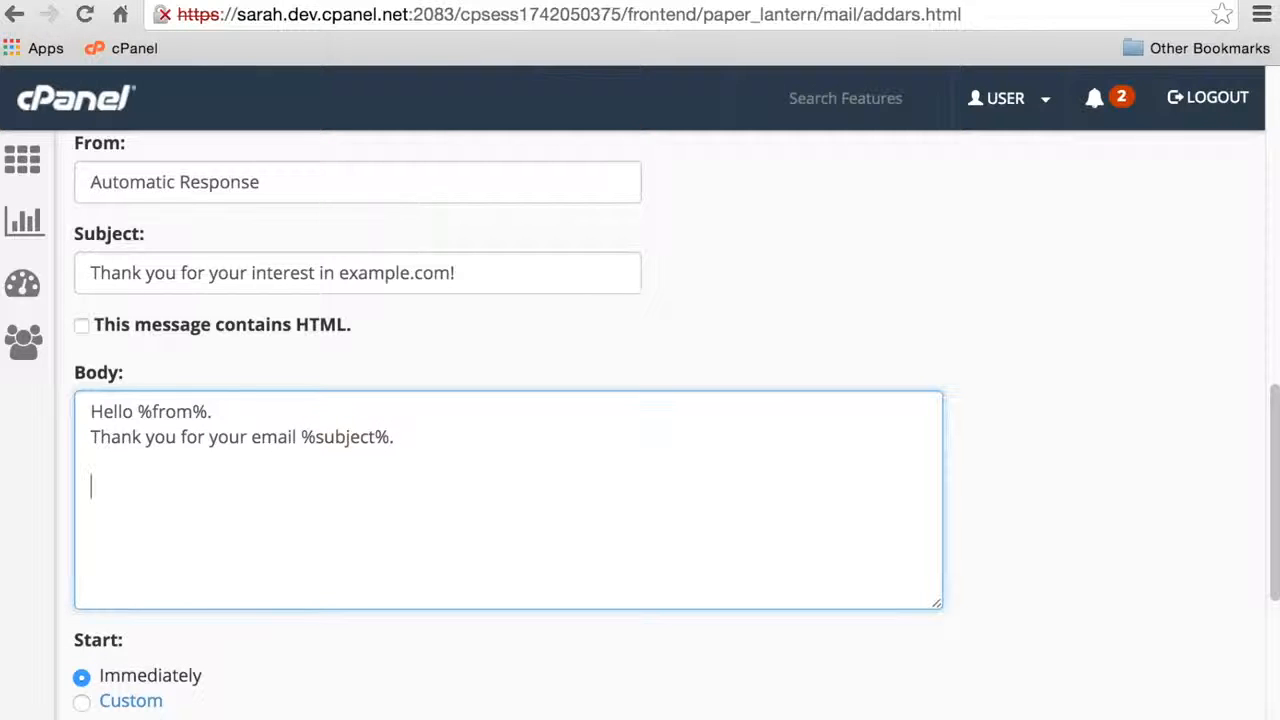
# Step: Add "We will respond shortly. Thank you for your patience." to the body, then sign off with "Regards,", "Username" and "Example.com" on separate lines
pyautogui.write('We will respond shor')
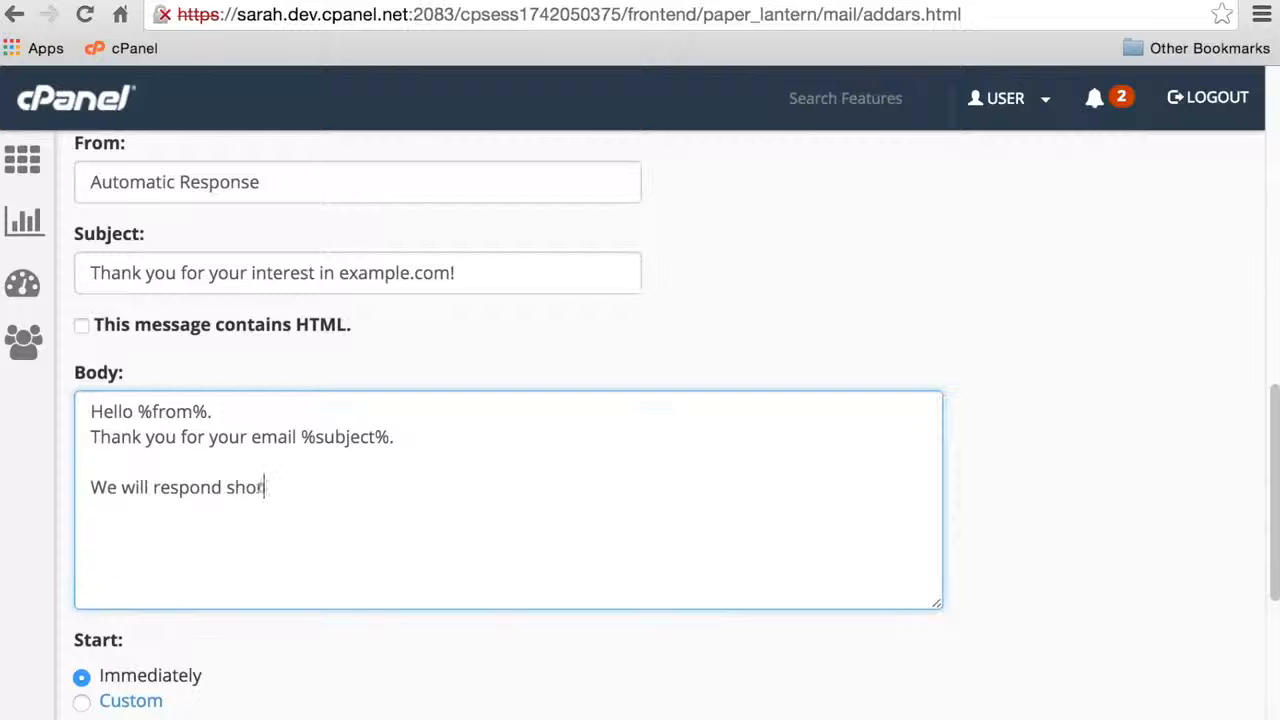
pyautogui.write('tly. Thank you for your patience.')
pyautogui.press('Return')
pyautogui.press('Return')
pyautogui.write('Regards,')
pyautogui.press('Return')
pyautogui.write('Username')
pyautogui.press('Return')
pyautogui.write('Ex')
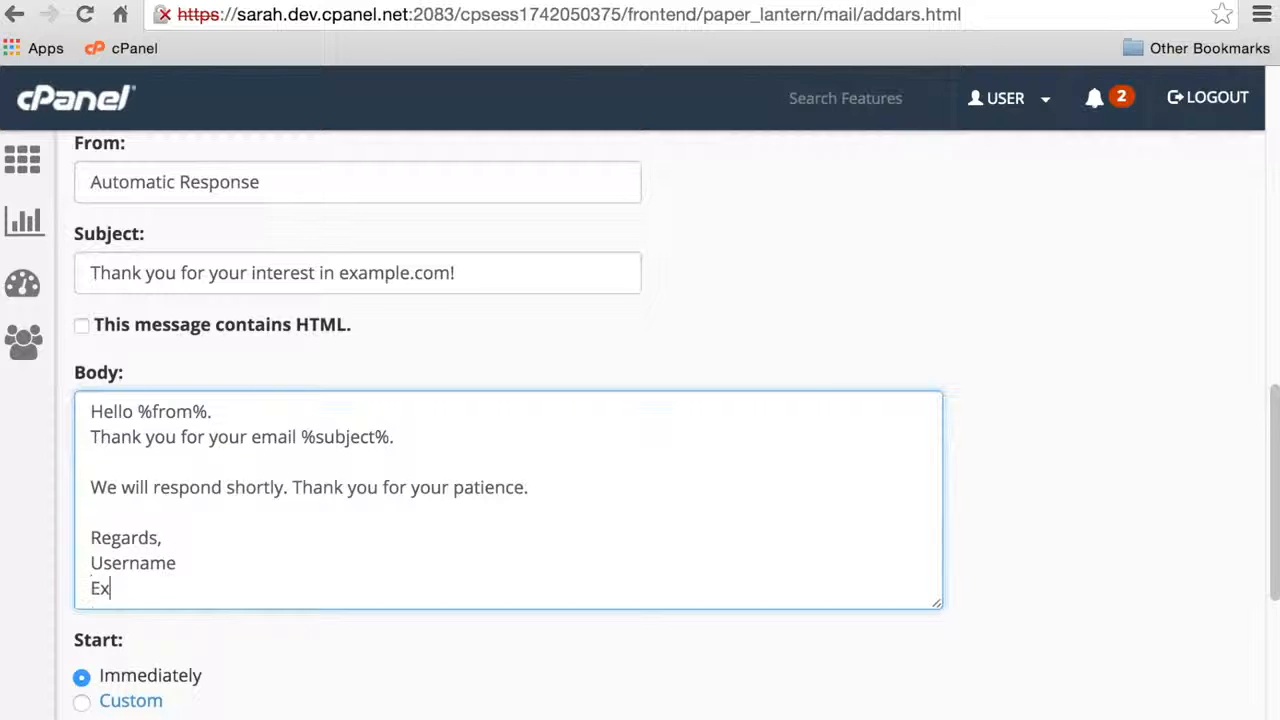
pyautogui.write('ample.com')
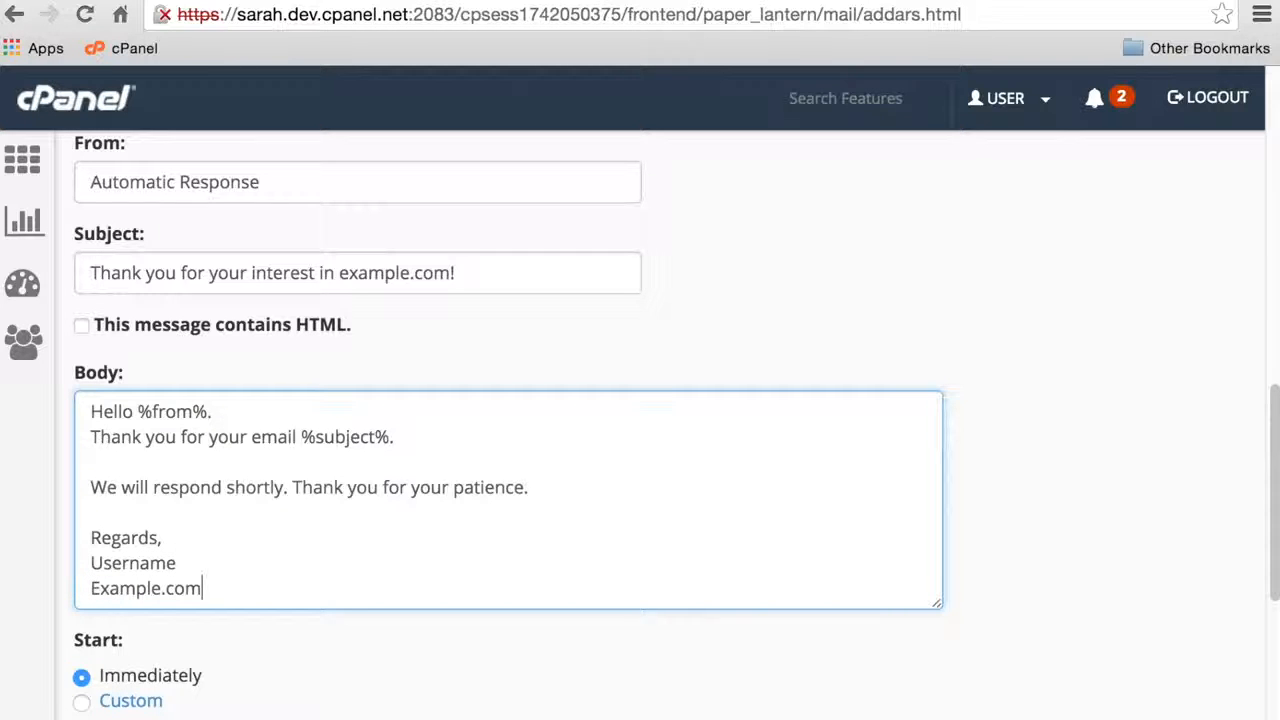
# Step: Give the autoresponder a custom start time of Mar 18, 2016 1:59 PM
pyautogui.scroll(-5, 284, 506)
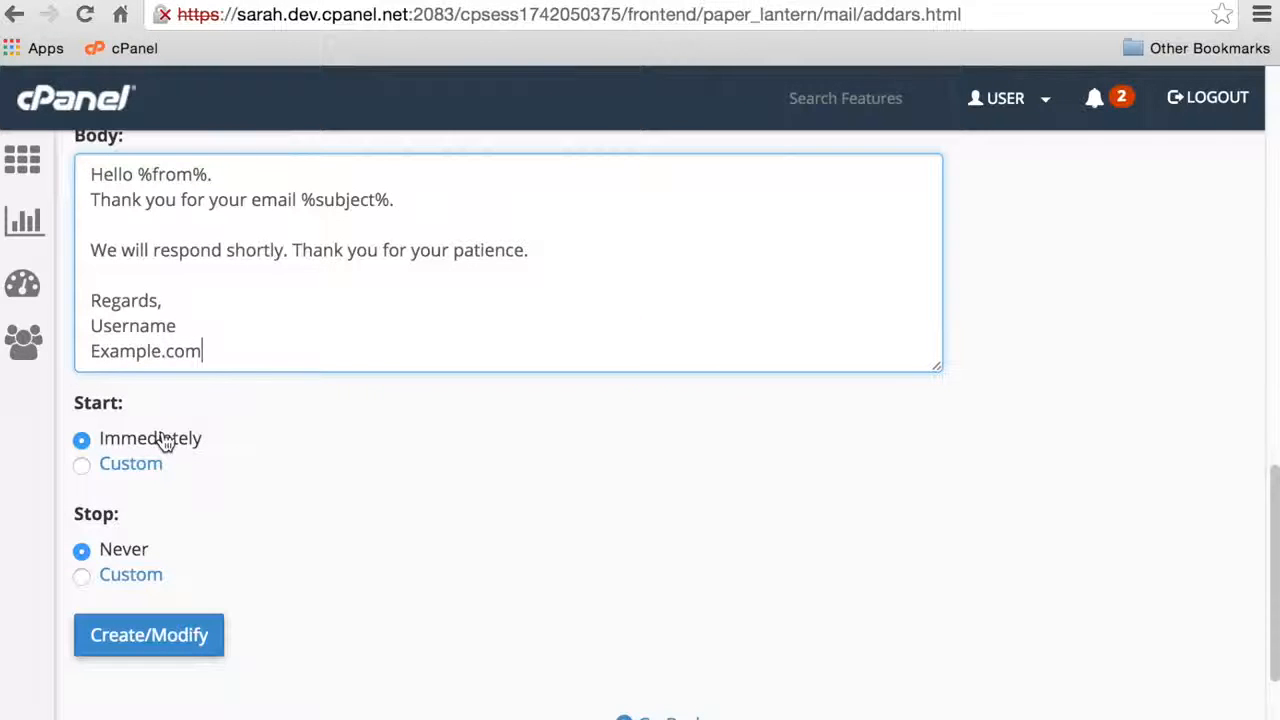
pyautogui.click(79, 478)
pyautogui.click(77, 470)
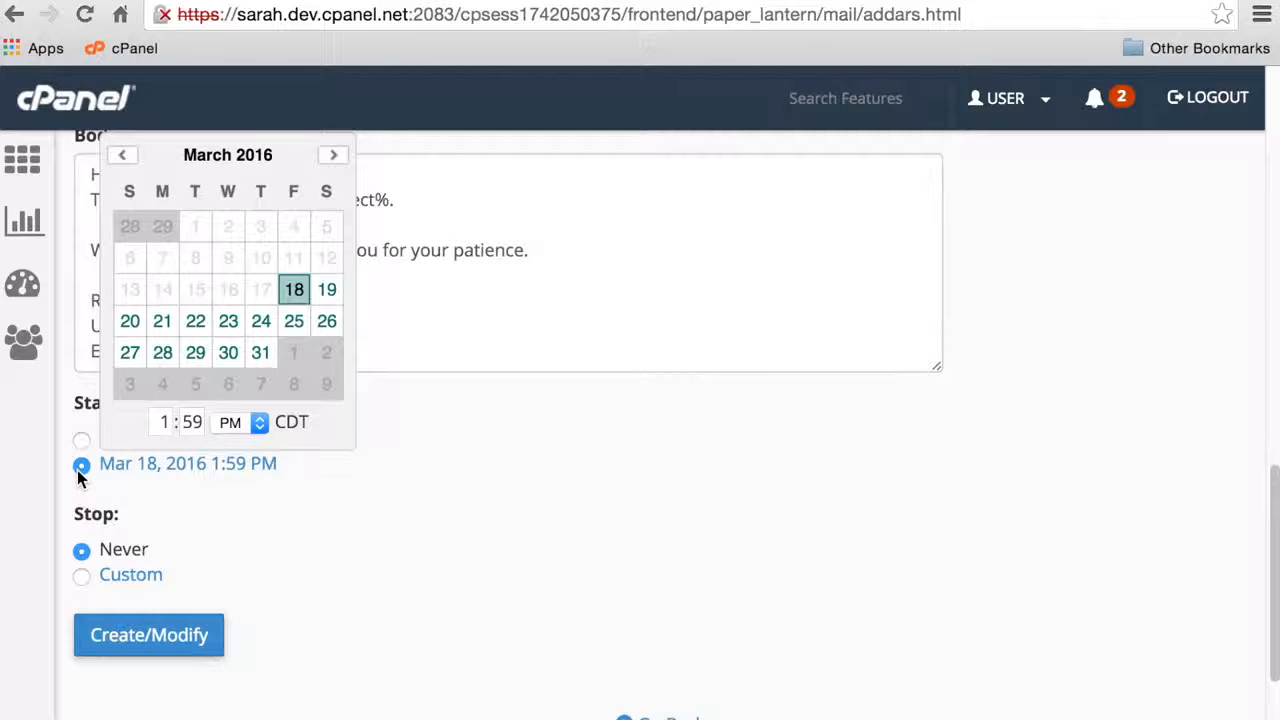
pyautogui.click(337, 160)
pyautogui.click(124, 158)
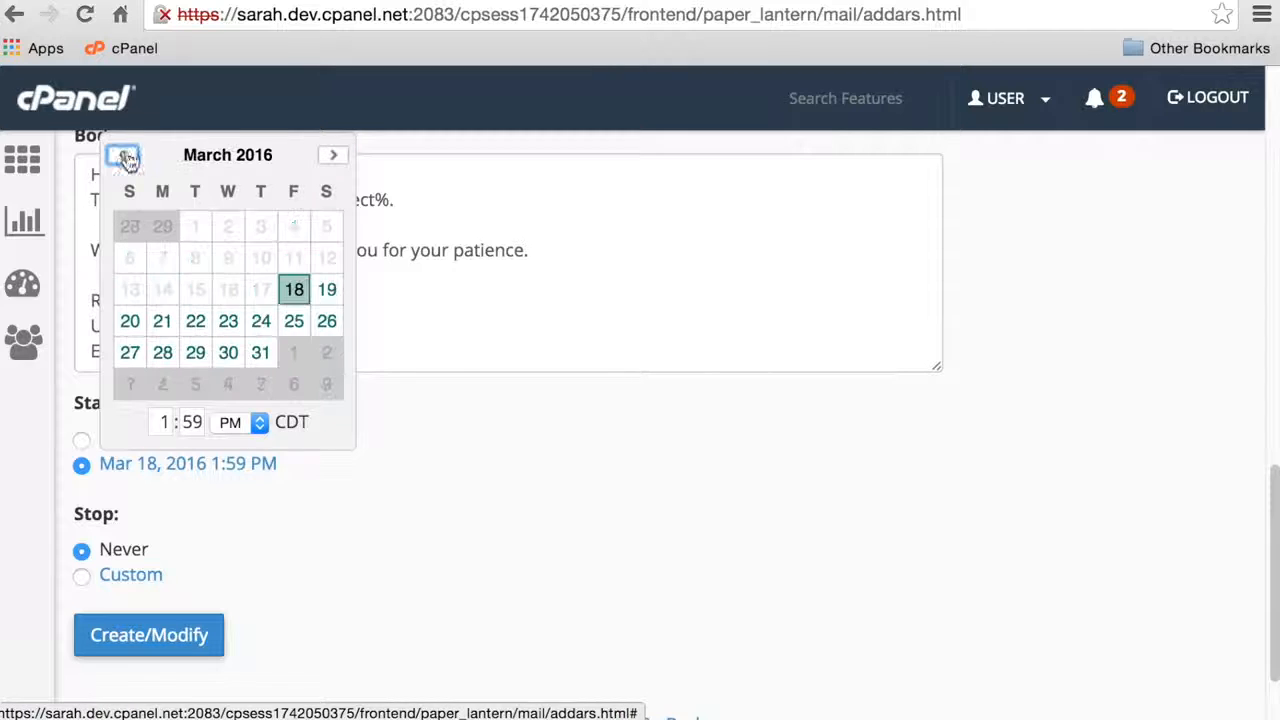
pyautogui.click(295, 294)
pyautogui.click(229, 423)
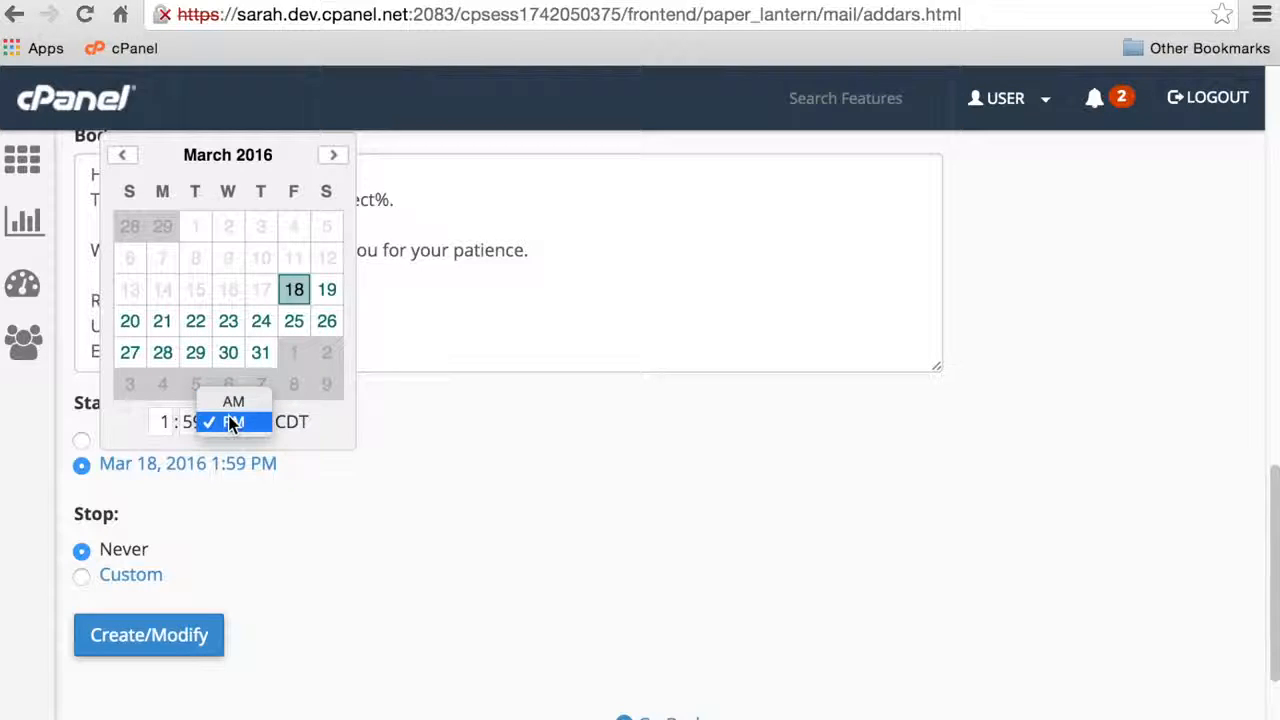
pyautogui.click(229, 422)
pyautogui.click(440, 462)
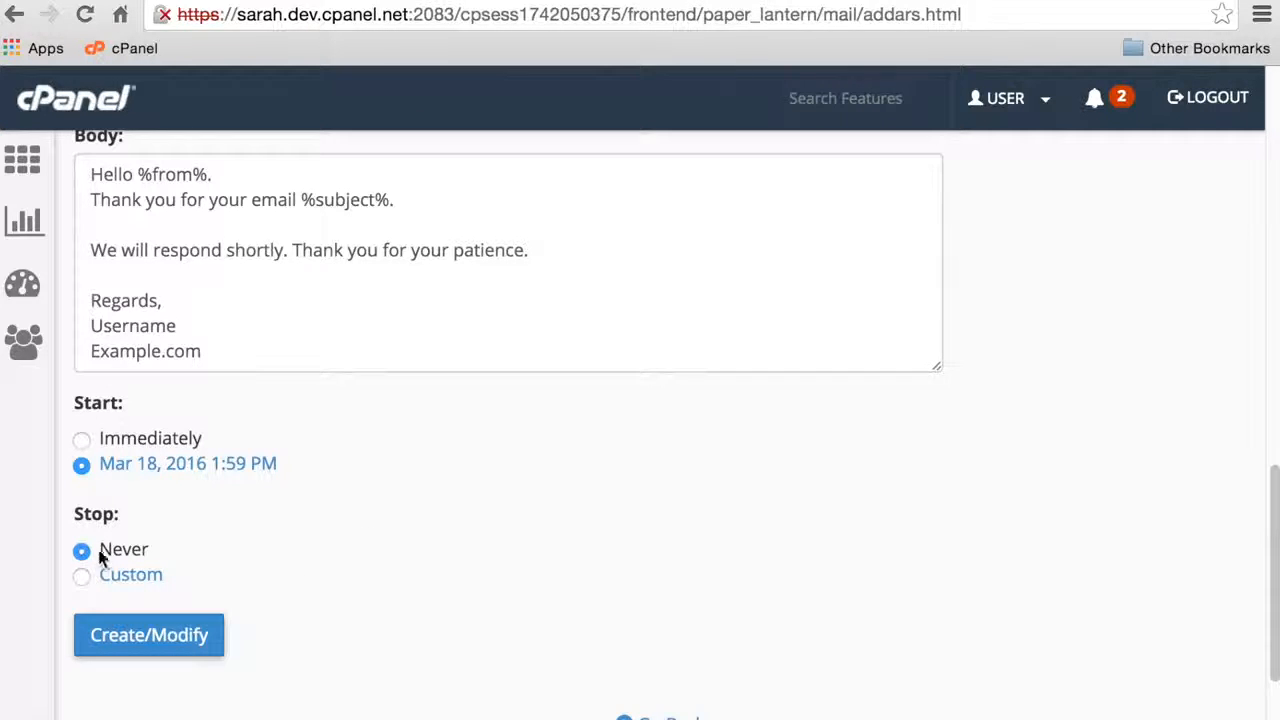
# Step: Give the autoresponder a custom stop time of Mar 25, 2016 1:59 PM
pyautogui.click(78, 574)
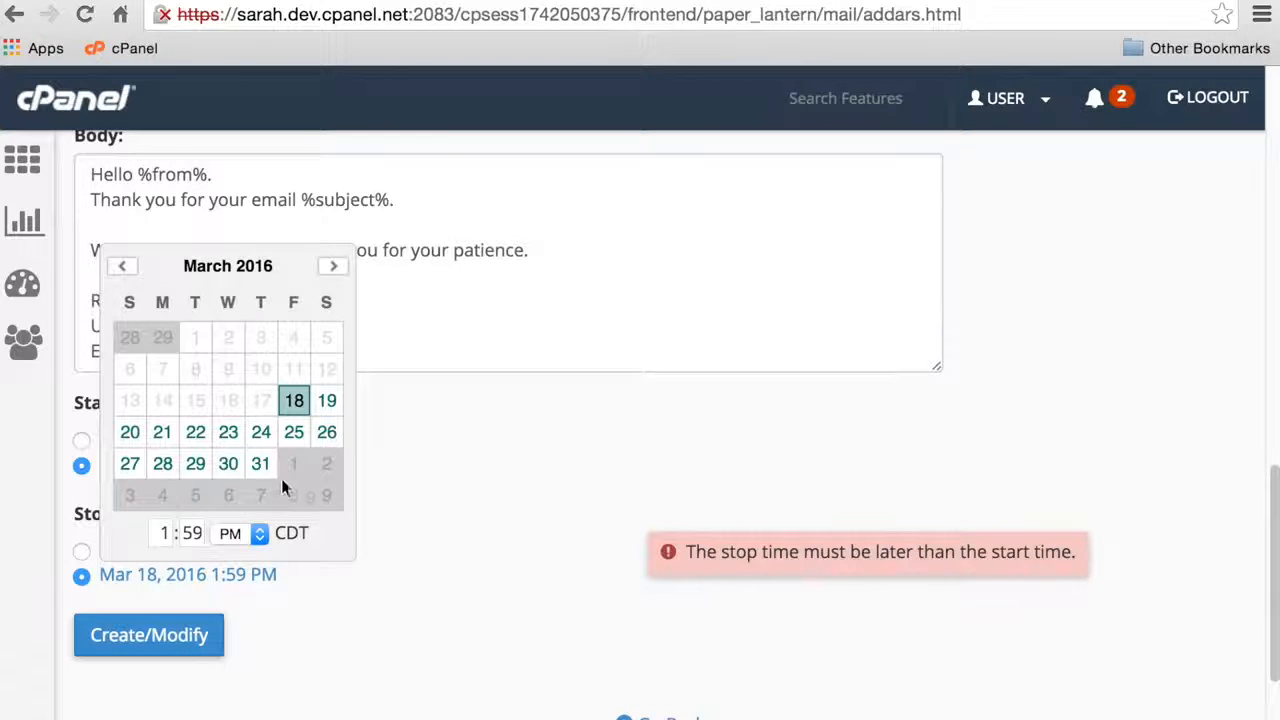
pyautogui.click(305, 445)
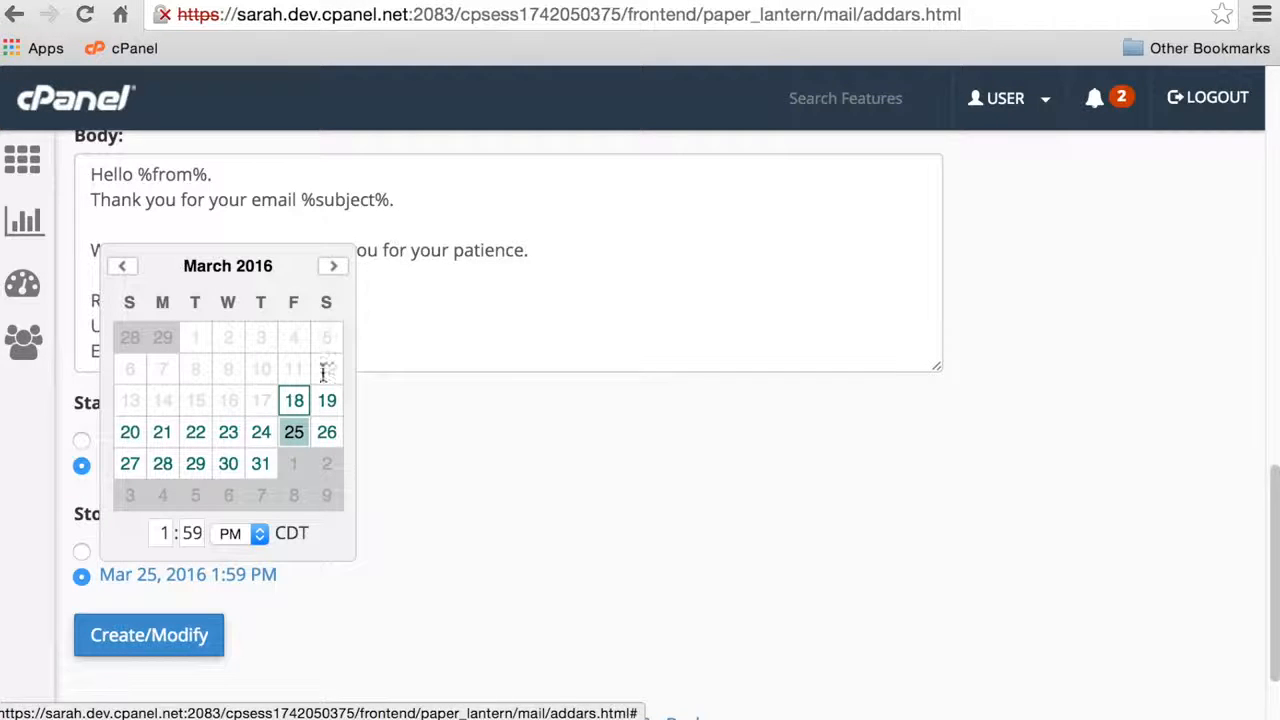
# Step: Switch the autoresponder's custom stop time to AM, making it Mar 25, 2016 1:59 AM, and close the date picker
pyautogui.click(233, 533)
pyautogui.click(237, 514)
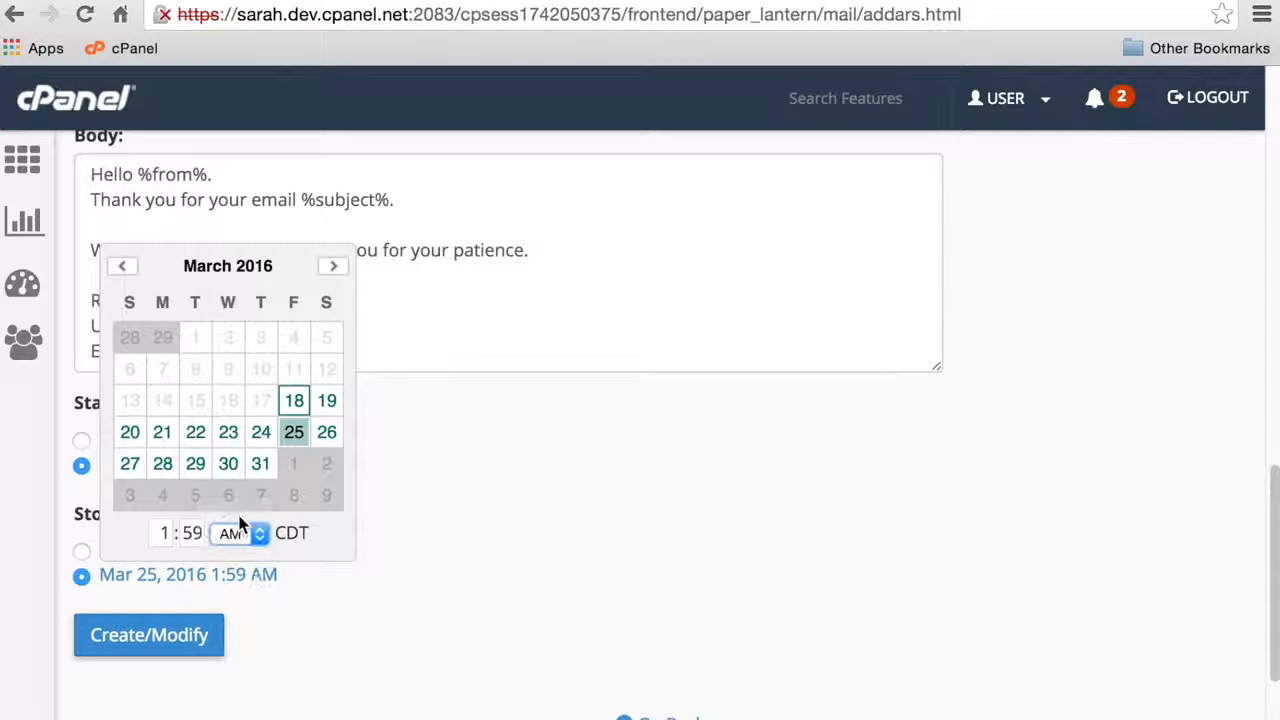
pyautogui.click(448, 545)
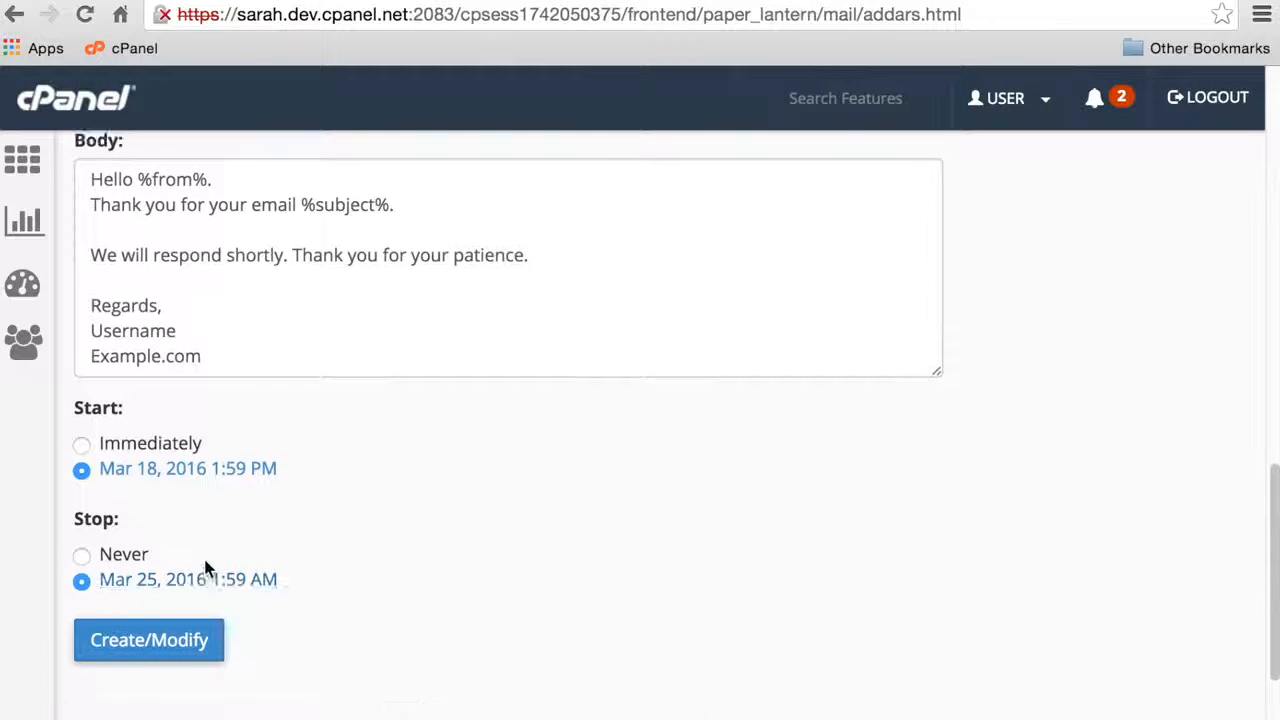
# Step: Review the completed form, create the autoresponder, and return to the list of current autoresponders
pyautogui.scroll(3, 206, 567)
pyautogui.scroll(2, 206, 563)
pyautogui.scroll(-6, 203, 556)
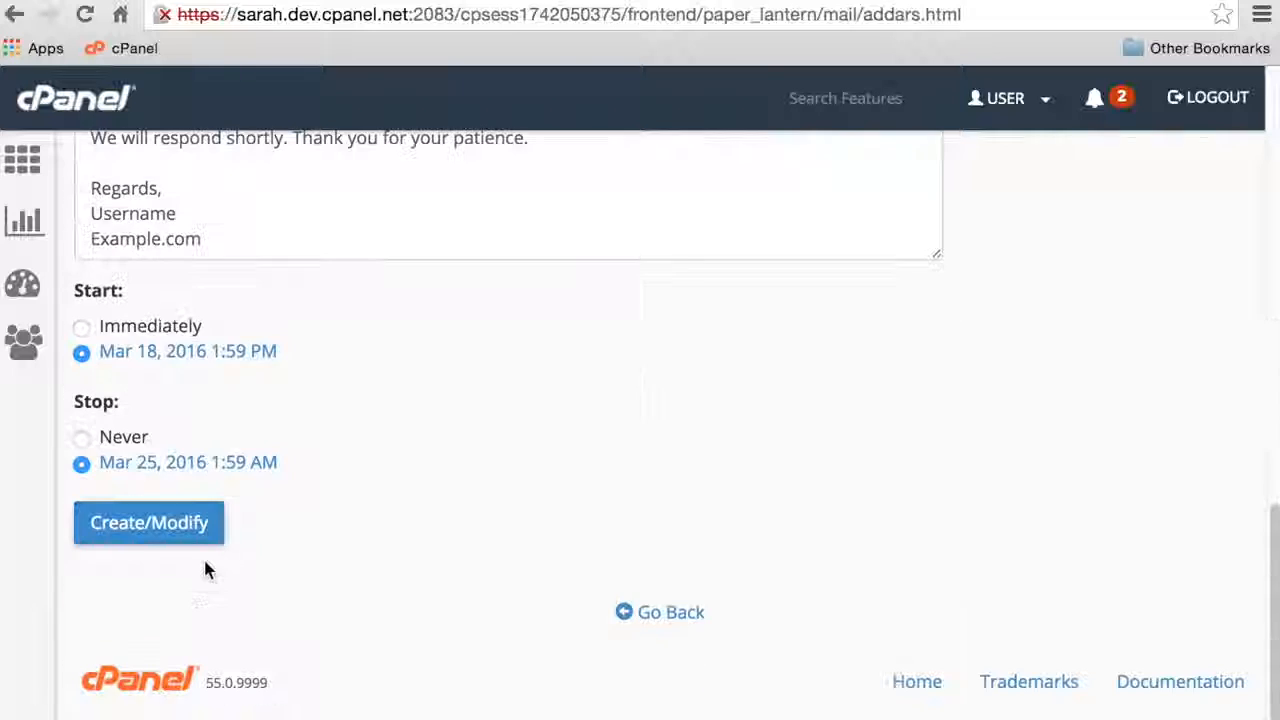
pyautogui.click(176, 538)
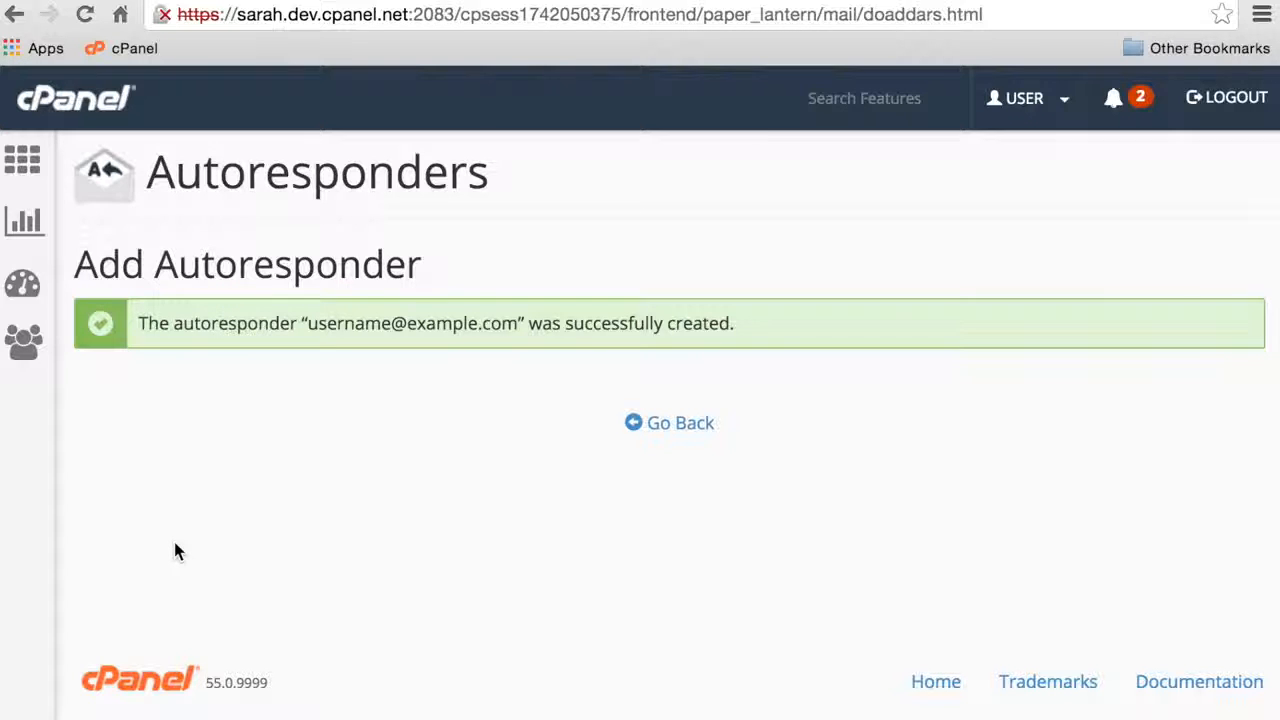
pyautogui.click(692, 436)
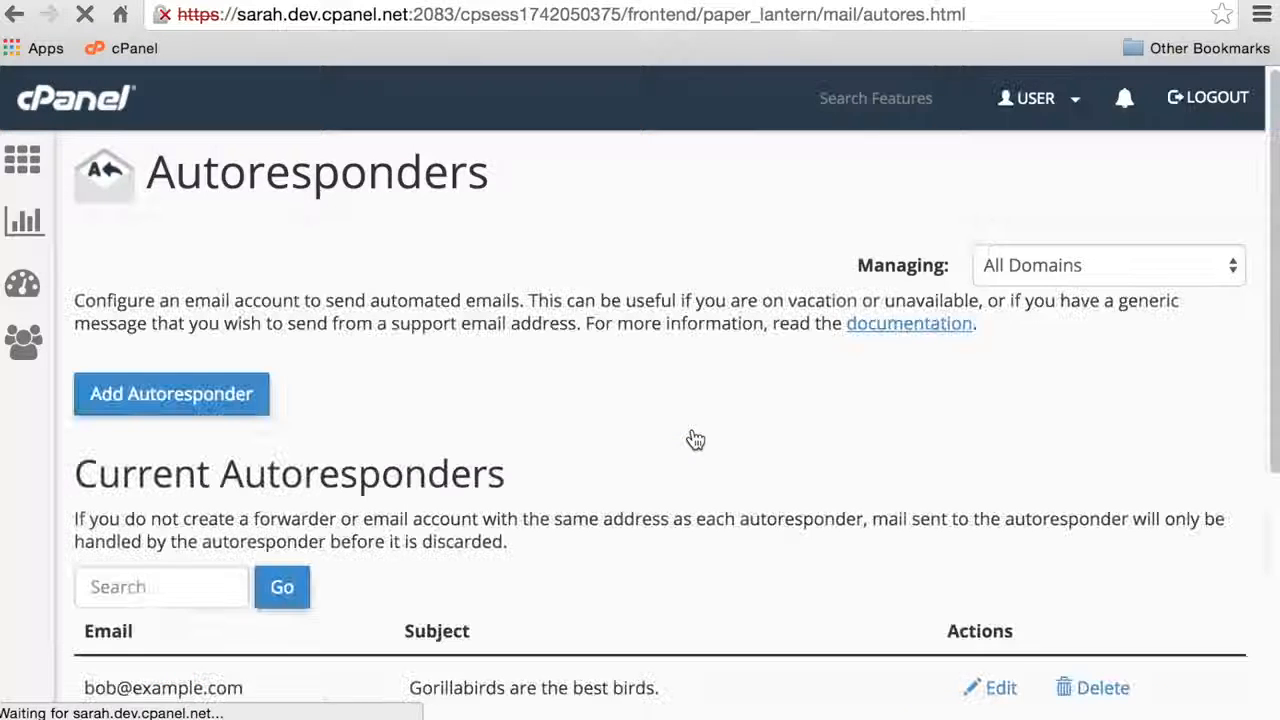
# Step: Delete the autoresponder with the subject "Thank you for your interest in example.com!", confirm the deletion, and go back to the autoresponder list
pyautogui.scroll(-3, 695, 440)
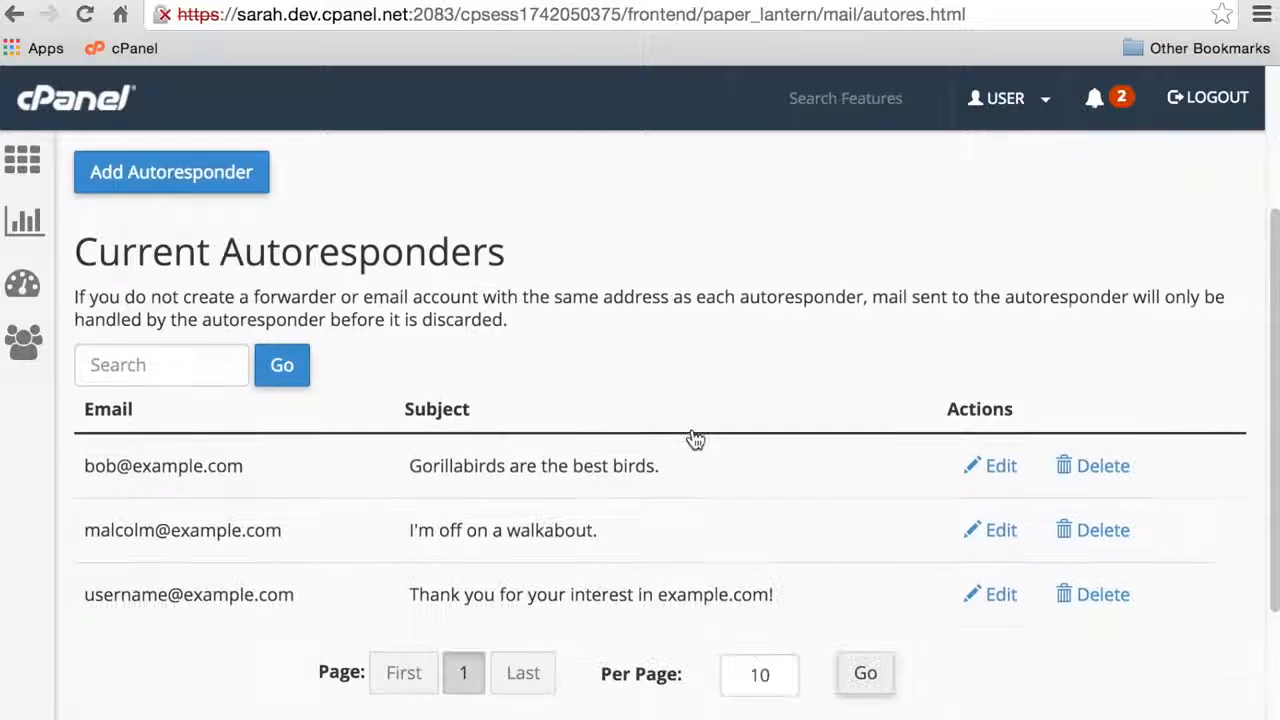
pyautogui.click(1117, 597)
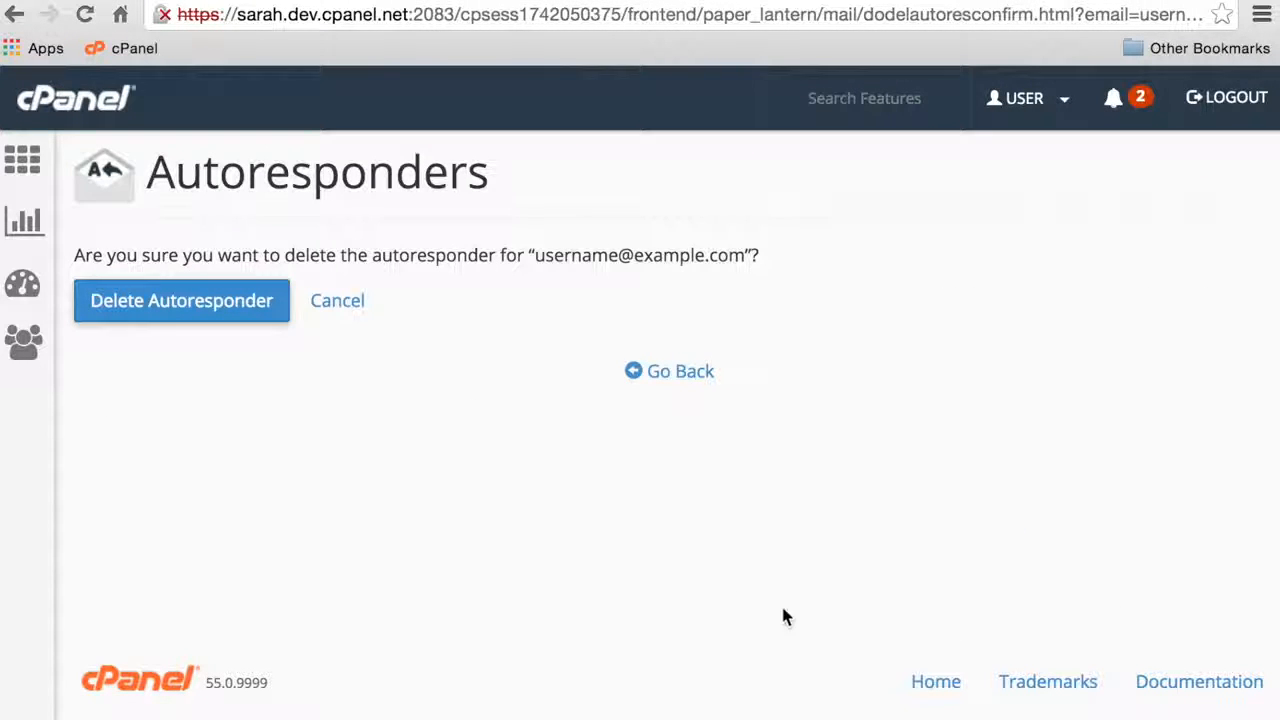
pyautogui.click(247, 320)
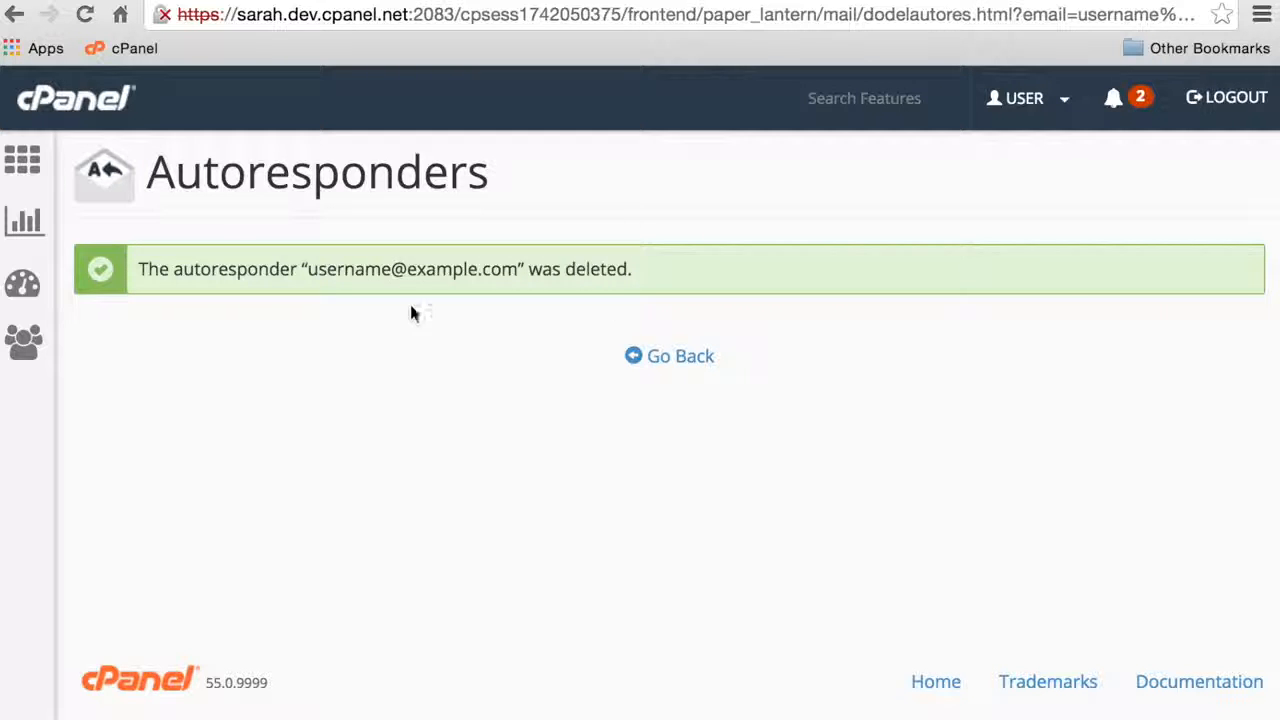
pyautogui.click(681, 362)
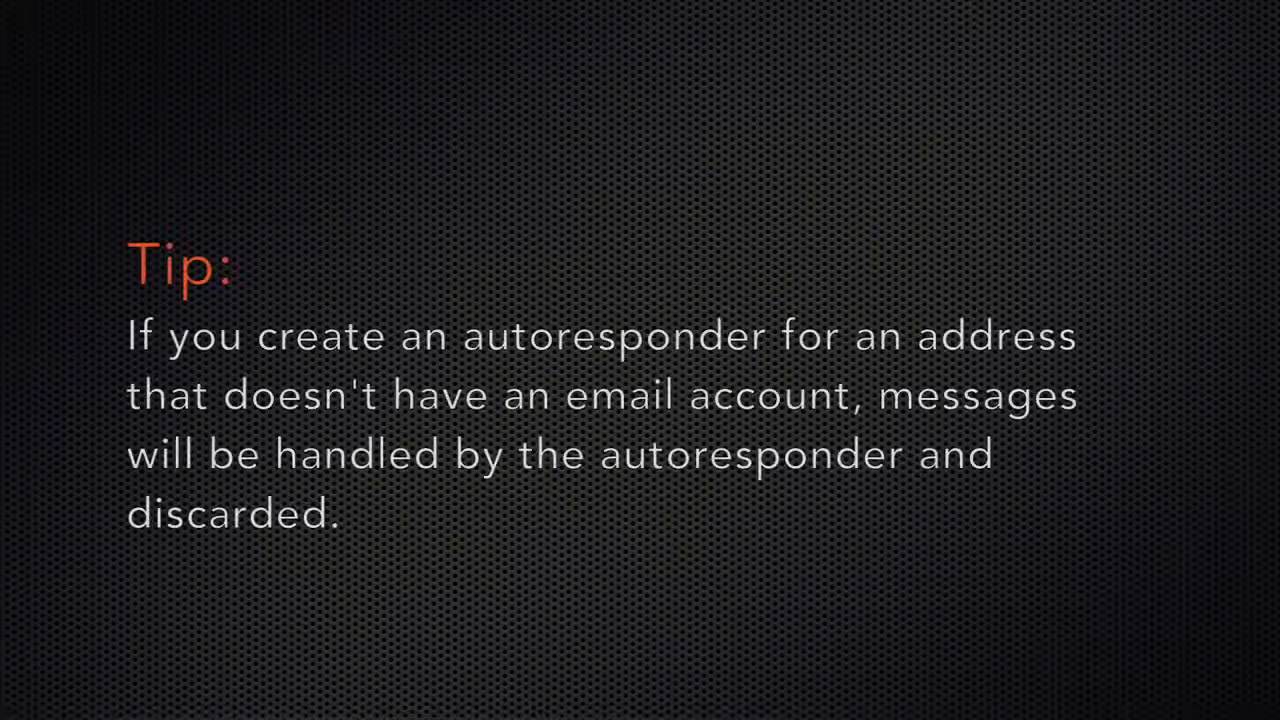